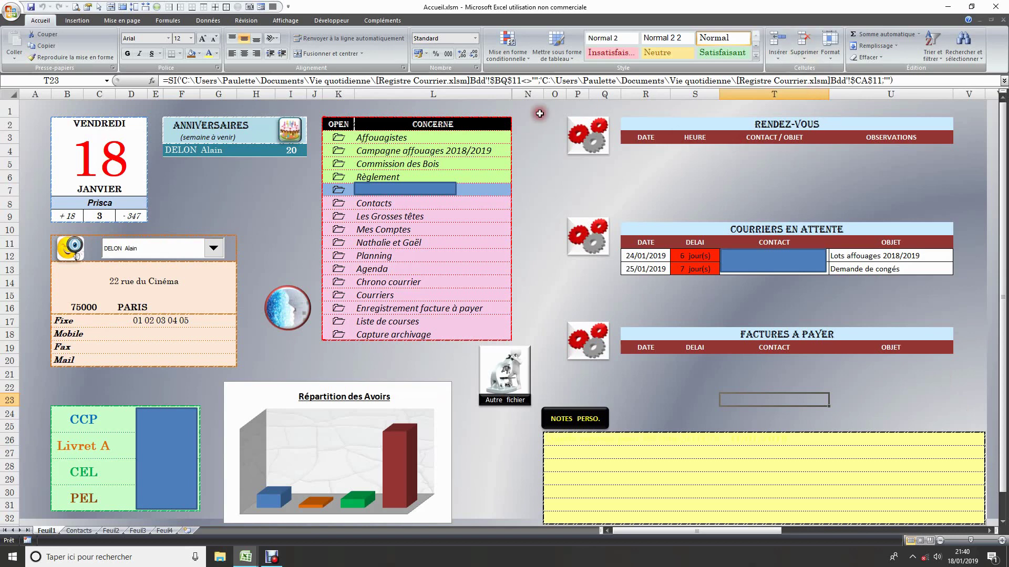
Examine the Rendez-vous, Courriers en attente and Factures à payer tables on the home sheet, including the linked formulas in their DATE columns.
left_click_drag(551, 105, 954, 390)
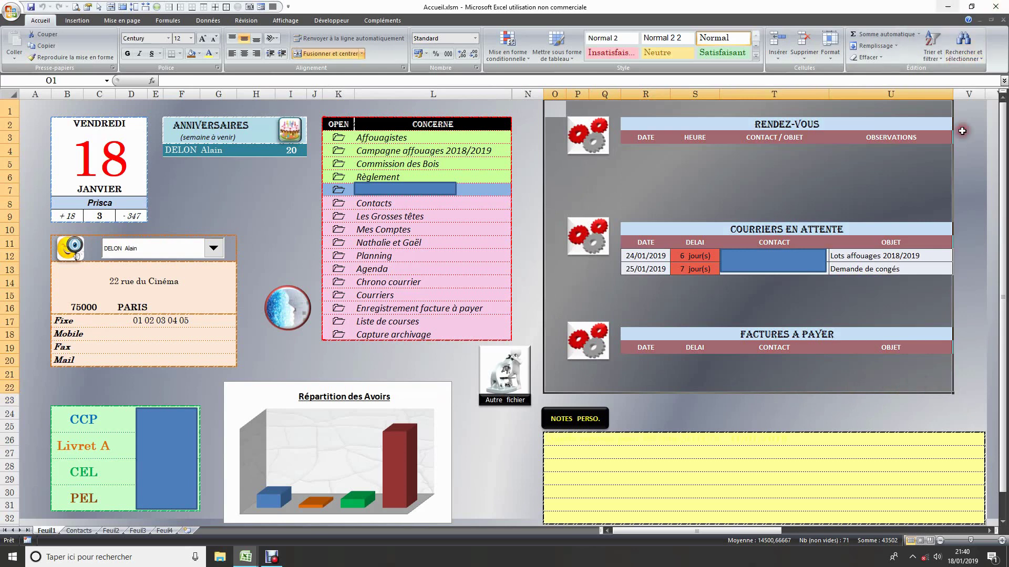
left_click(970, 145)
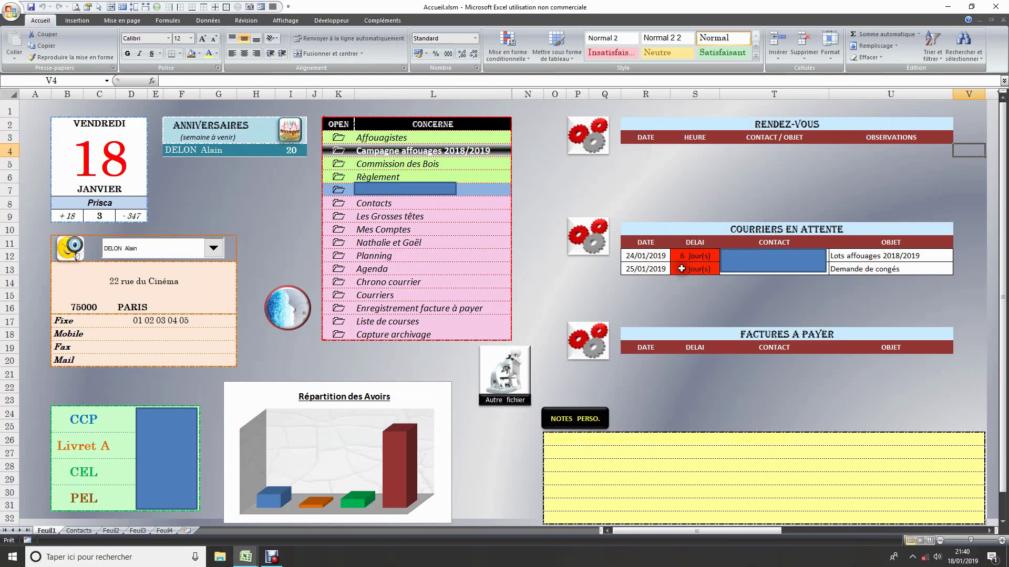
left_click(406, 282)
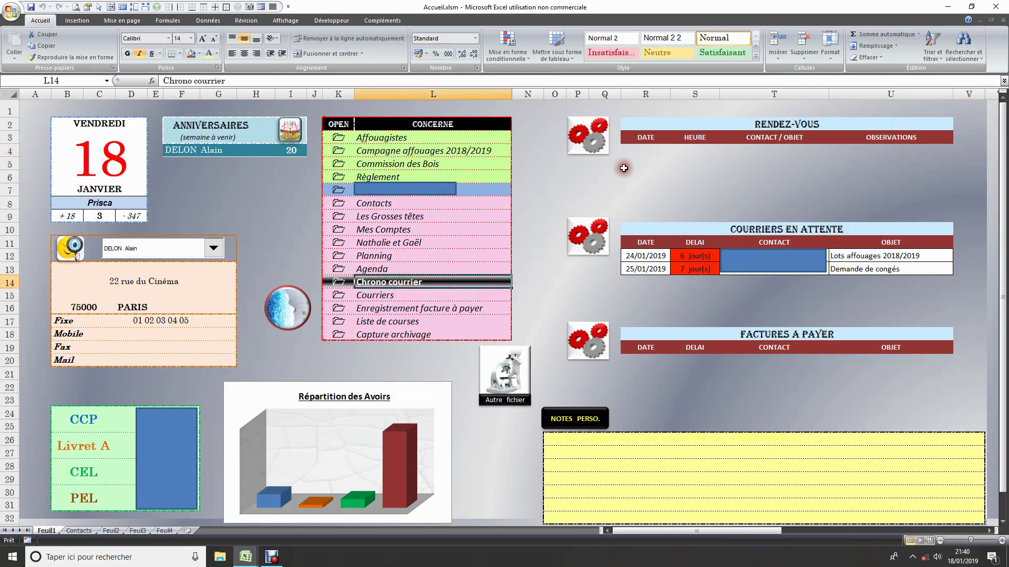
left_click(645, 361)
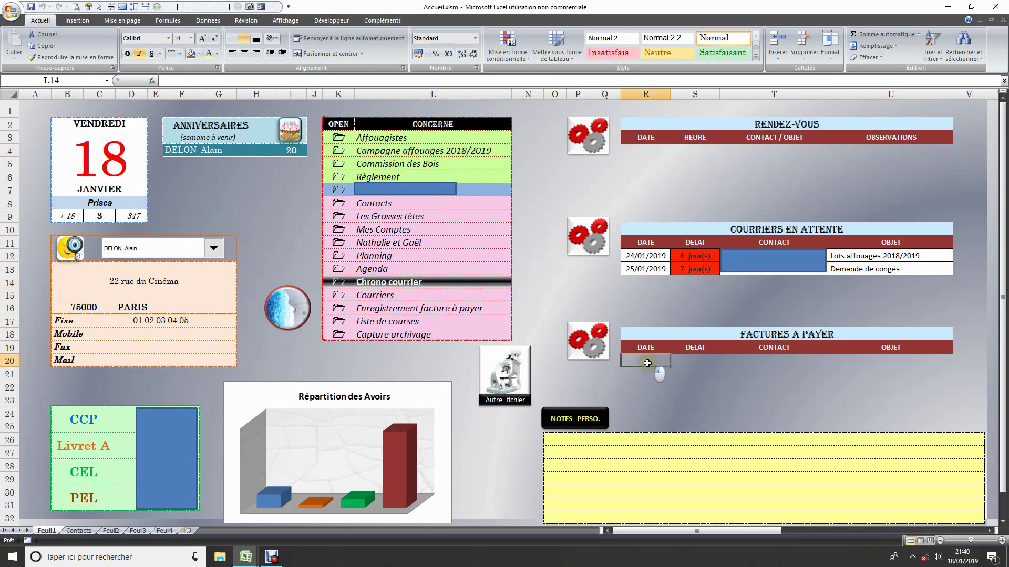
left_click(648, 150)
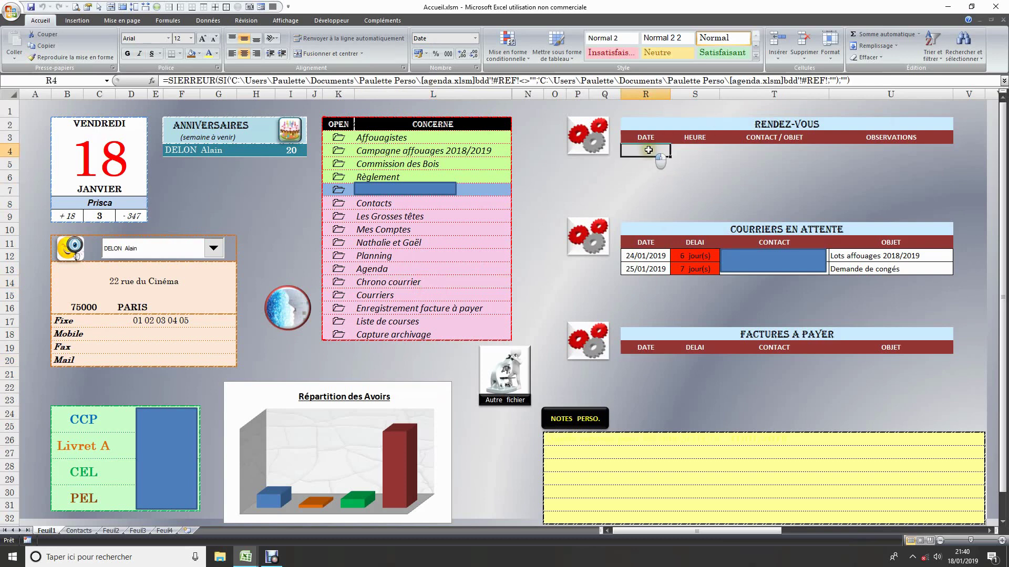
left_click(416, 269)
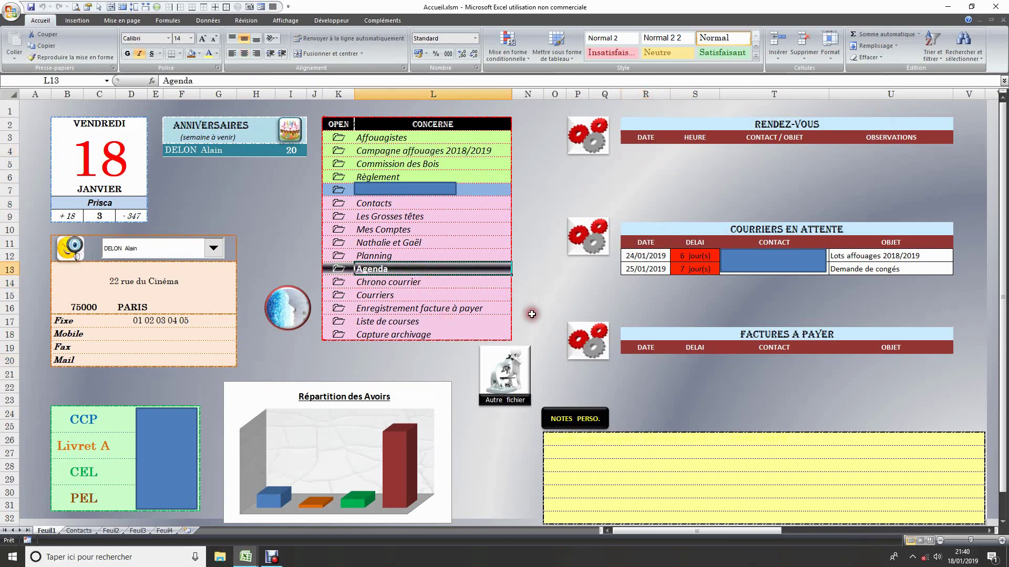
left_click(547, 184)
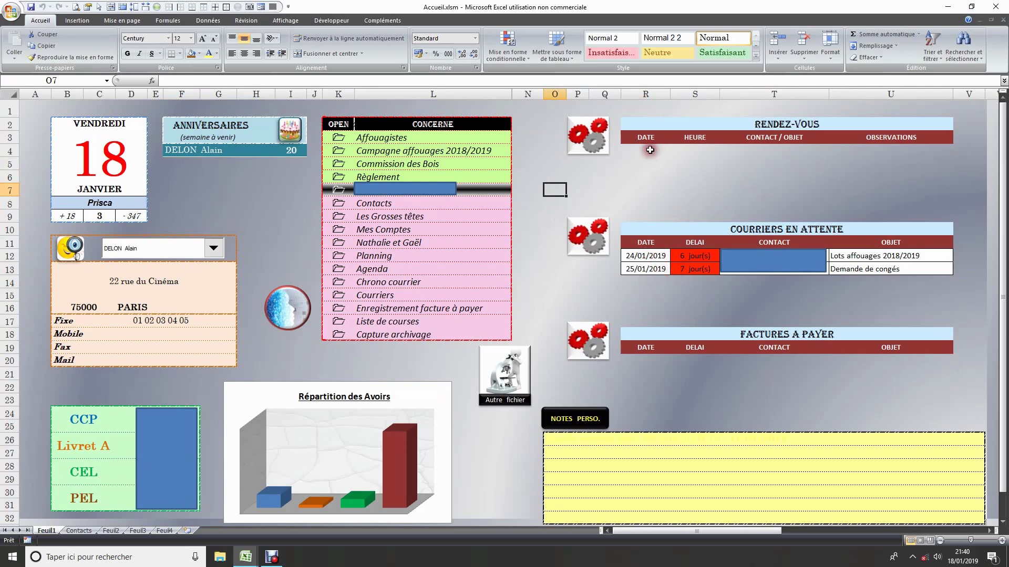
left_click(649, 150)
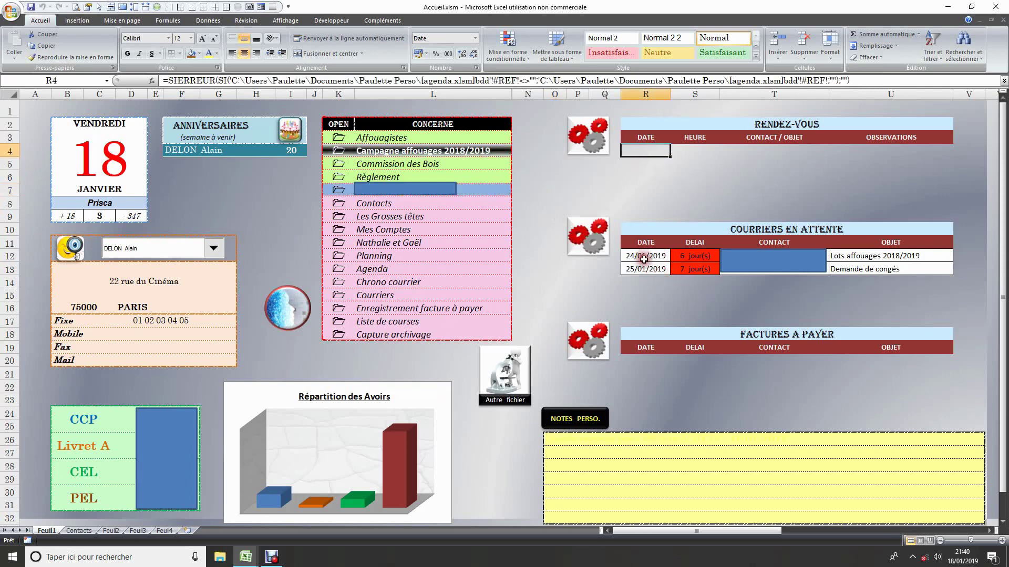
left_click(647, 255)
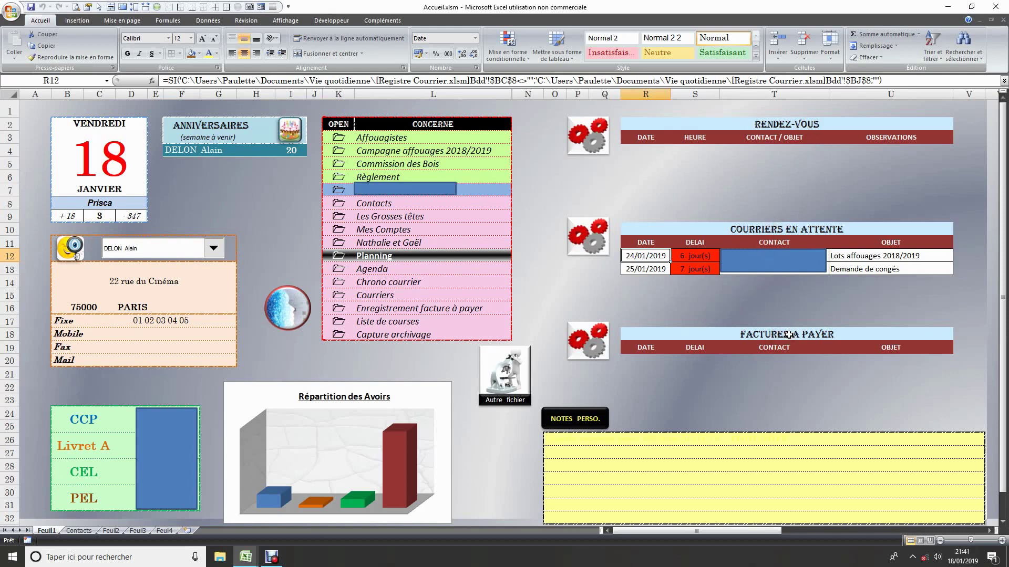
left_click(711, 388)
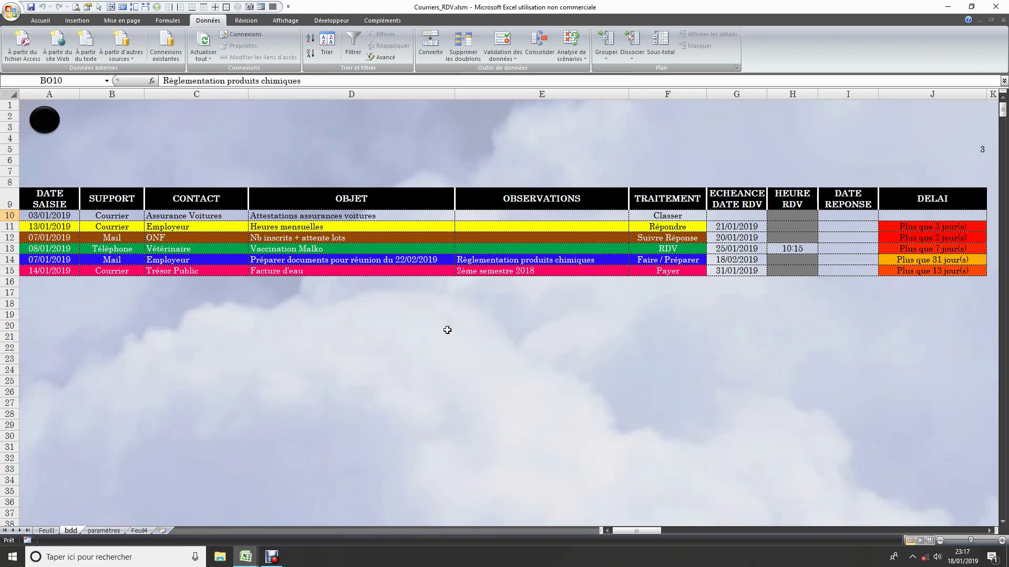
Go to the paramètres sheet and select the named range SUPPORTS to check which cells it covers.
left_click(422, 323)
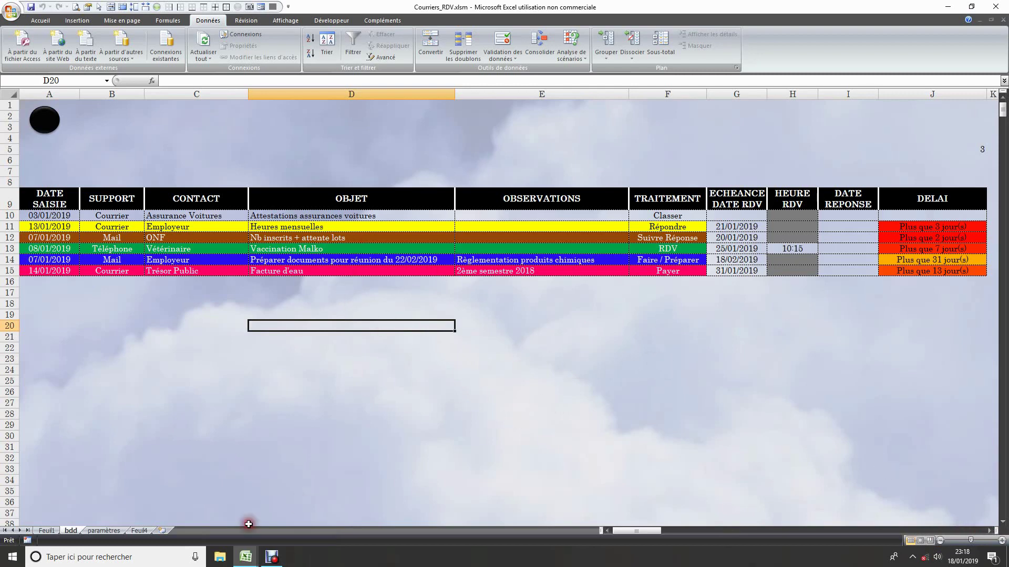
left_click(103, 531)
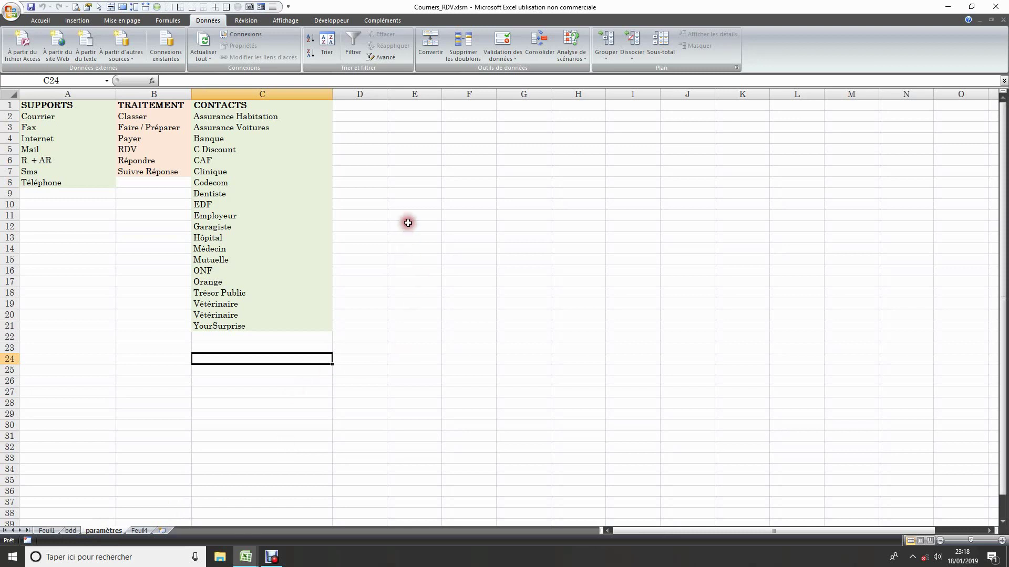
left_click(94, 245)
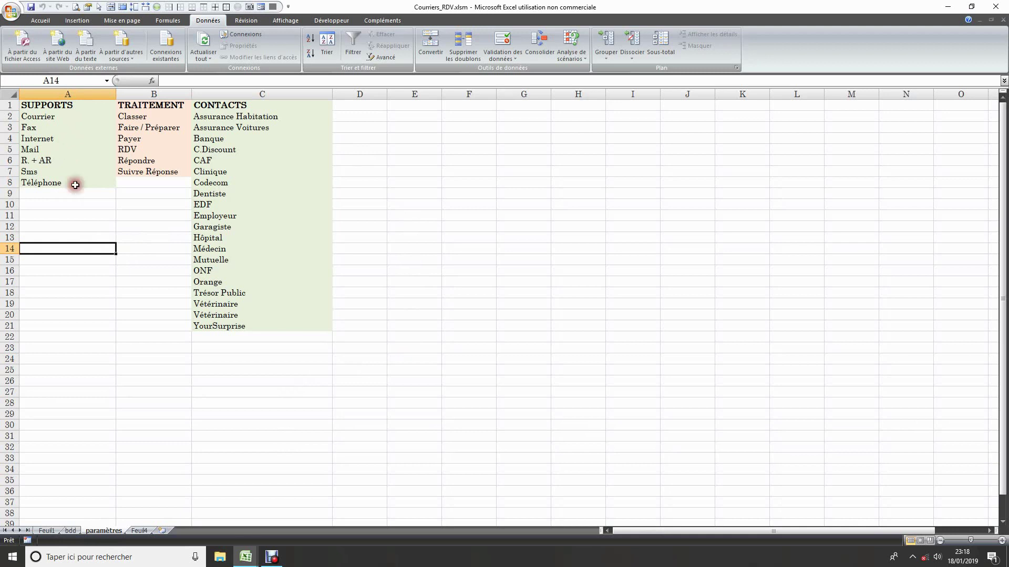
left_click(107, 81)
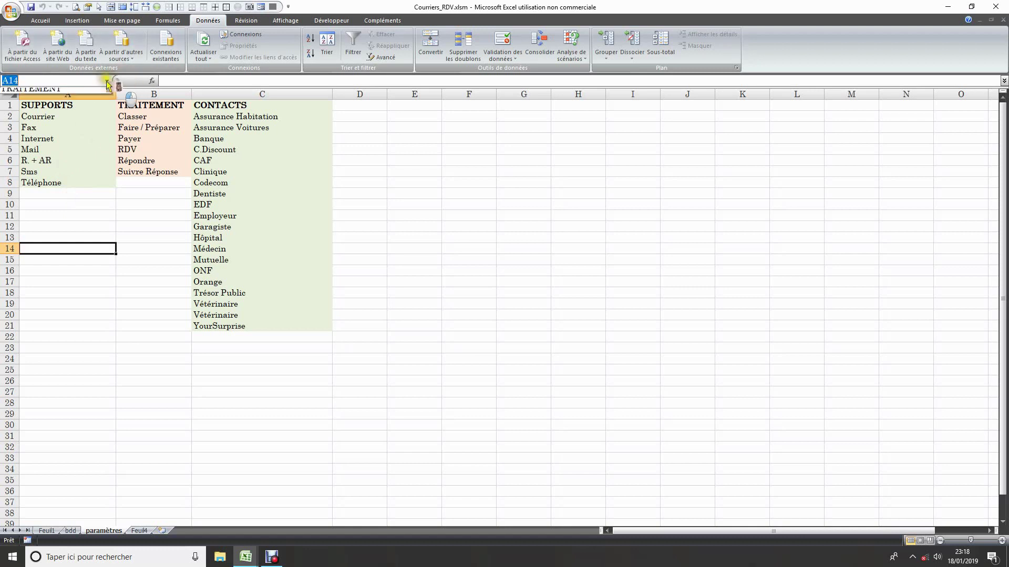
left_click(45, 94)
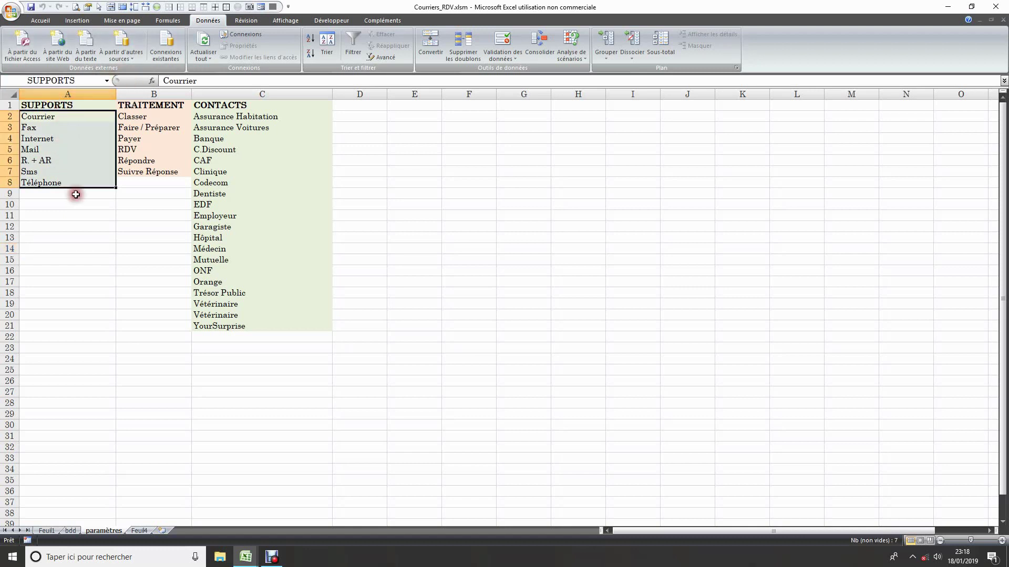
Select the named range TRAITEMENT to check which cells of the treatment list it covers.
left_click(158, 193)
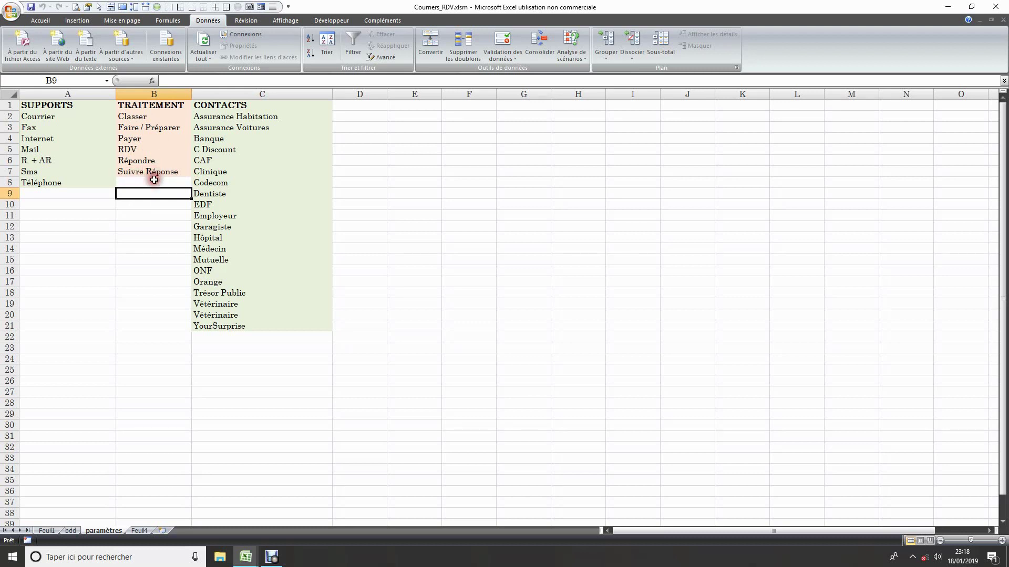
left_click(107, 82)
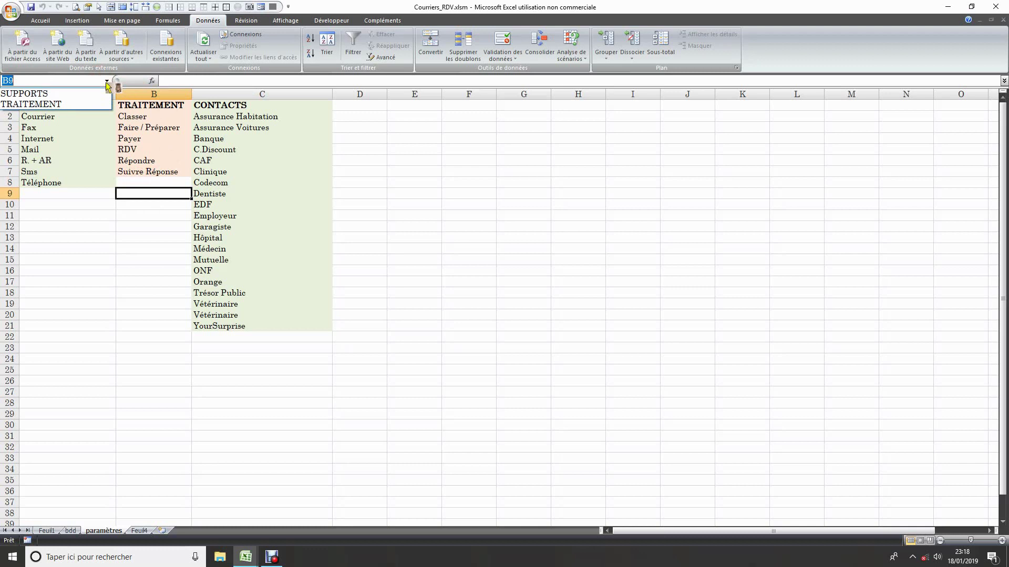
left_click(55, 105)
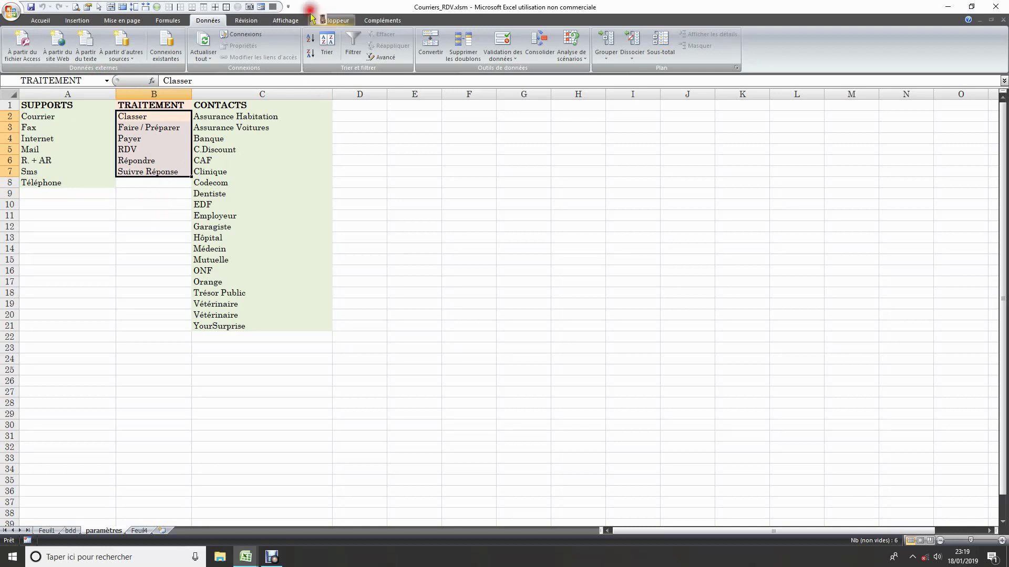
Inspect the cell reference of the TRAITEMENT name in the Name Manager, then close it.
left_click(168, 20)
left_click(363, 52)
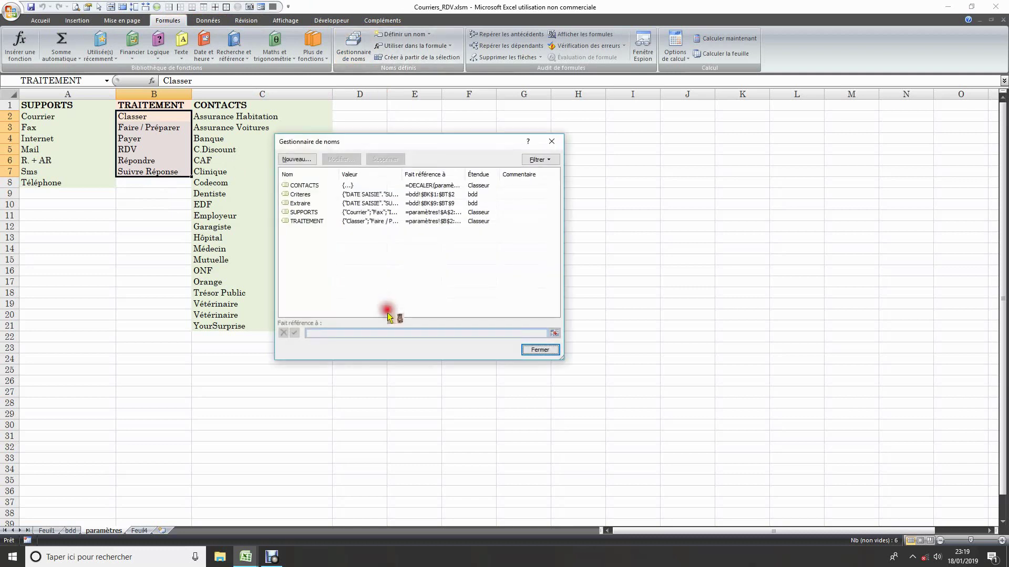
left_click(307, 221)
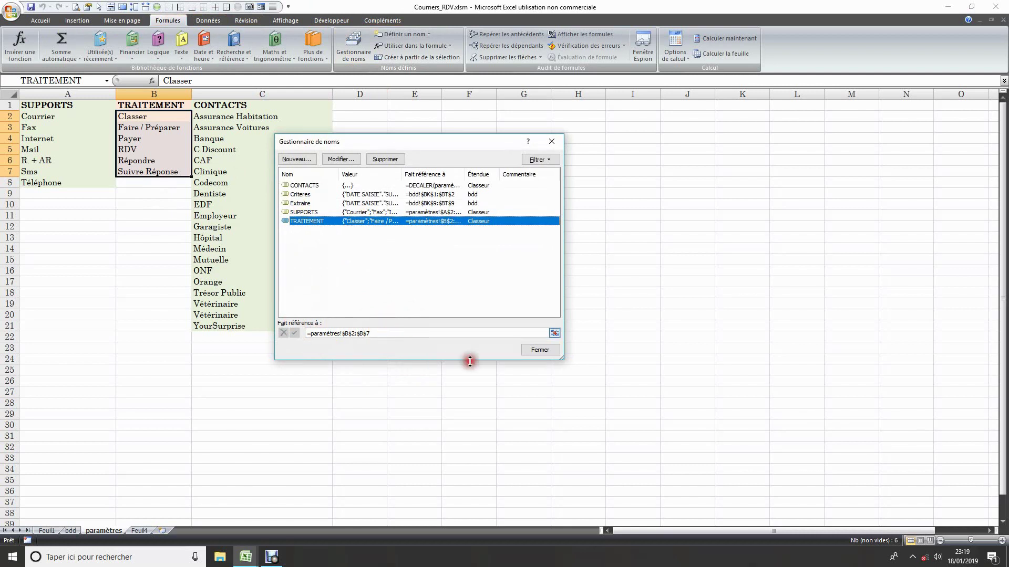
left_click(540, 350)
left_click(158, 247)
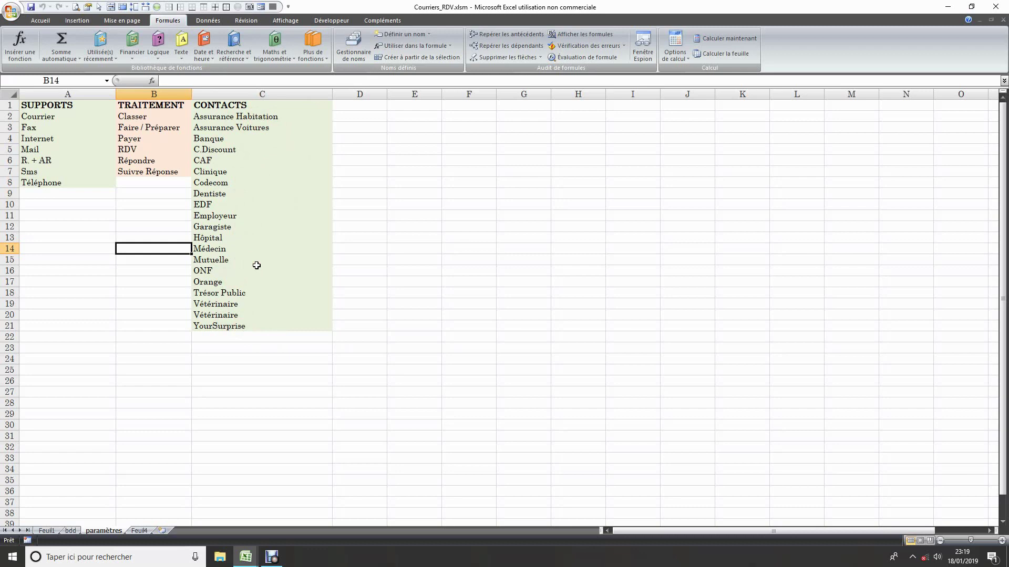
Go to the bdd sheet and review the mail table's columns from DATE SAISIE to OBSERVATIONS.
left_click(70, 531)
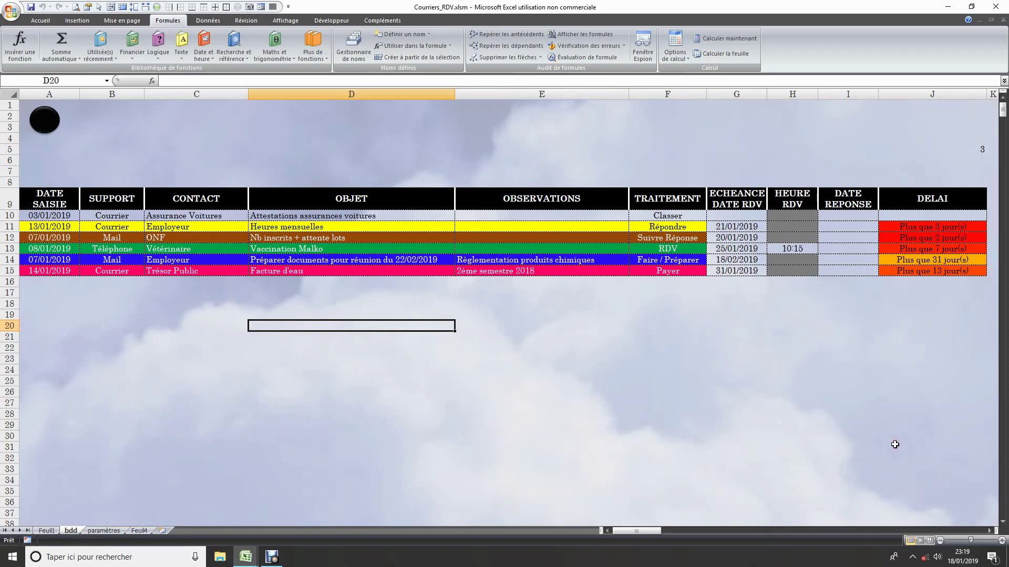
left_click(984, 149)
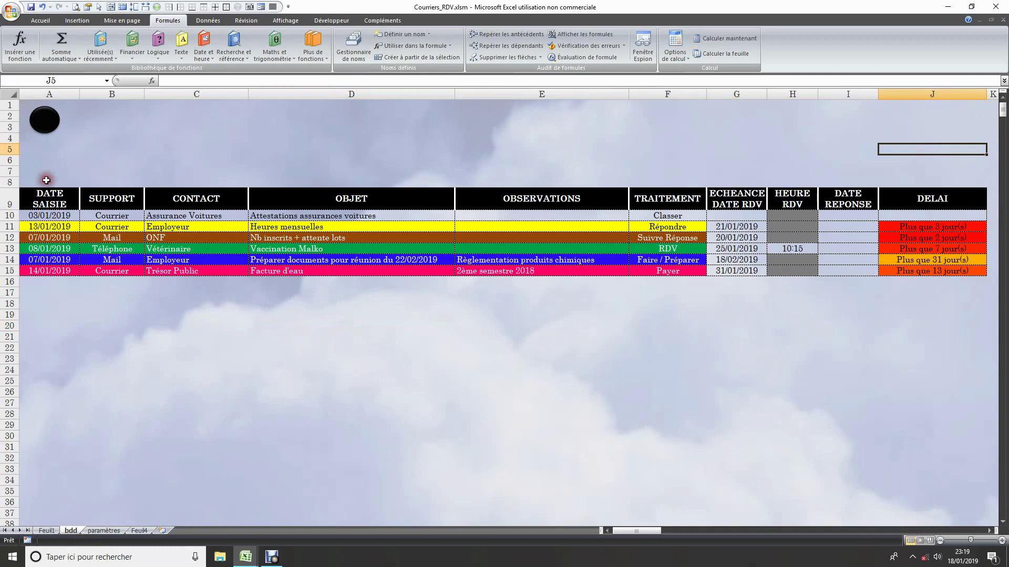
left_click(46, 200)
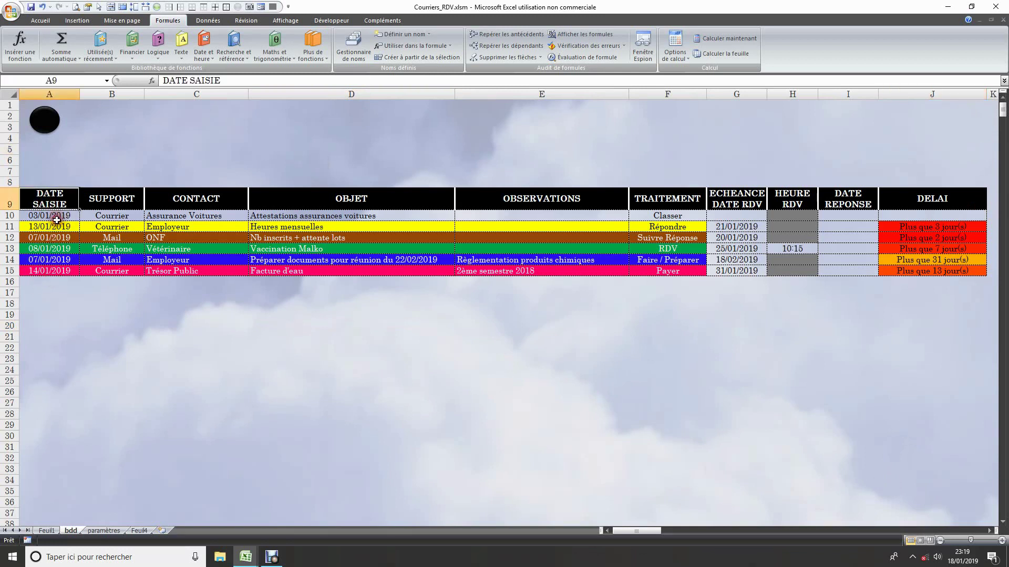
left_click(97, 123)
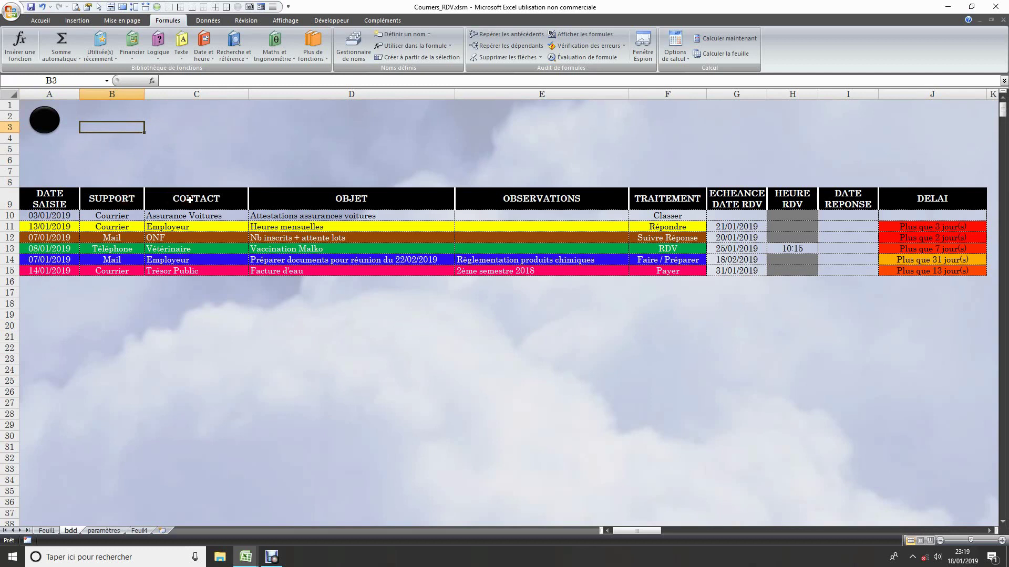
left_click(389, 215)
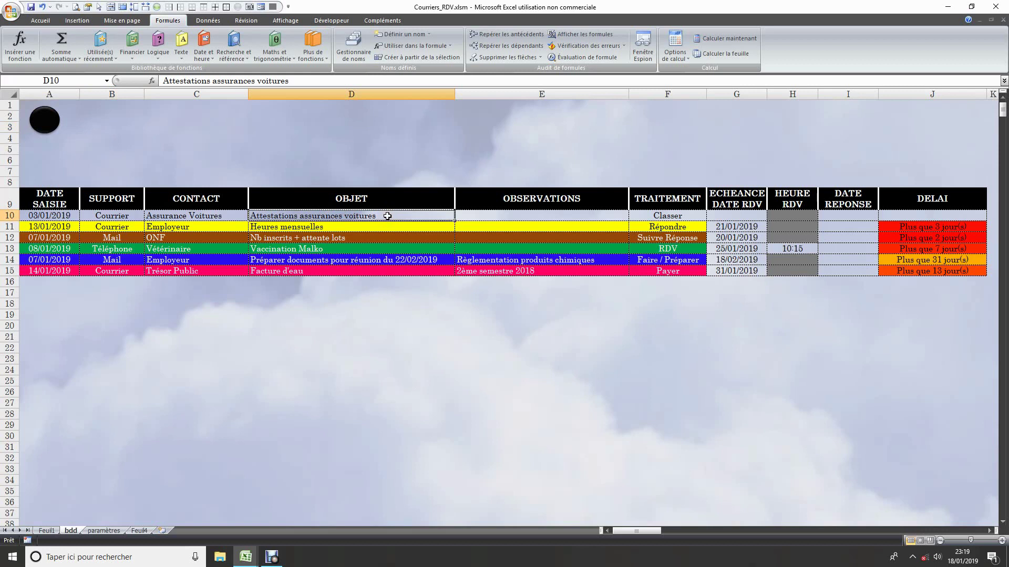
left_click(552, 200)
left_click(547, 218)
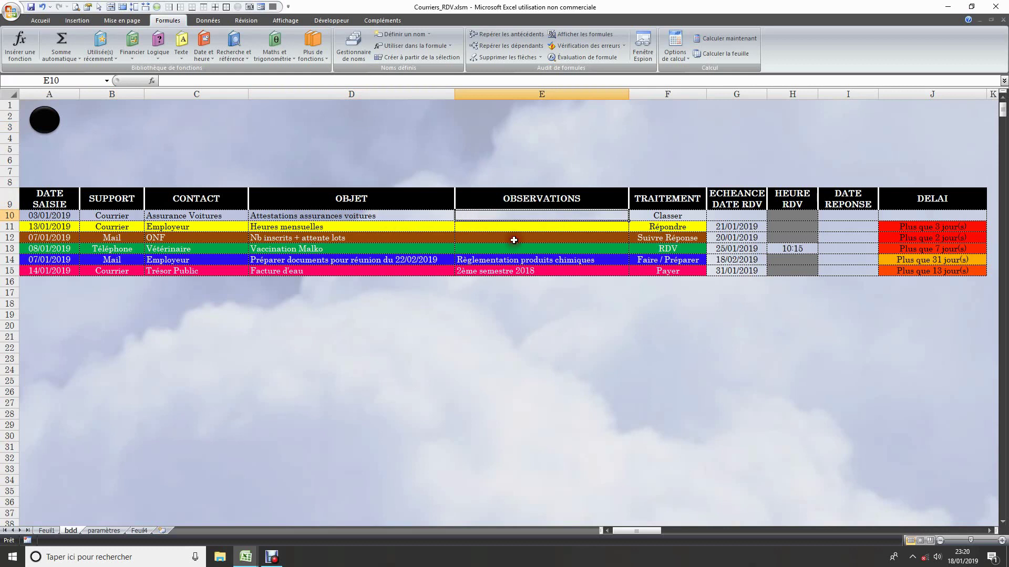
Review the TRAITEMENT, ECHEANCE DATE RDV, HEURE RDV and DATE REPONSE columns and the input hints on their cells.
left_click(681, 200)
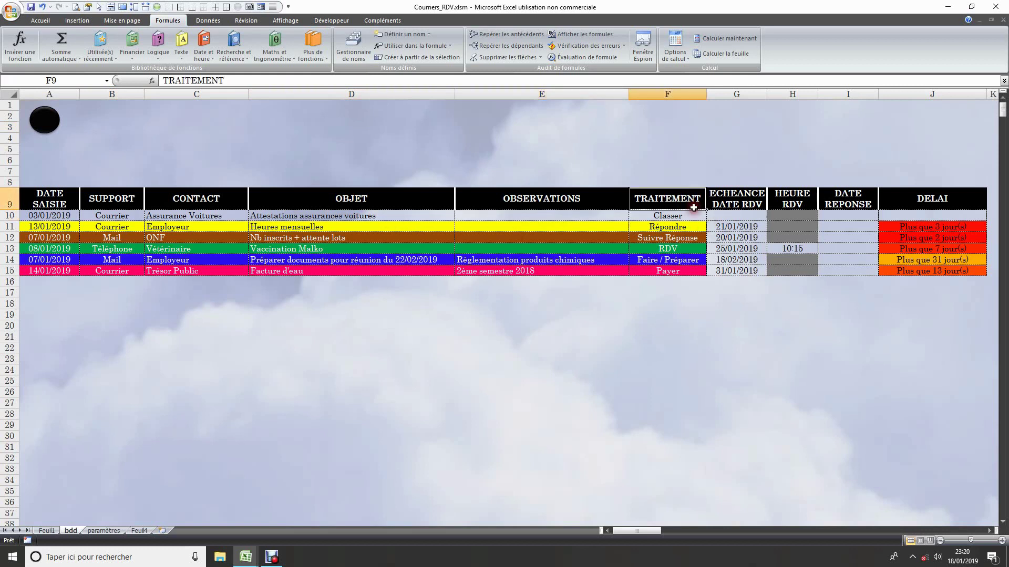
left_click(694, 241)
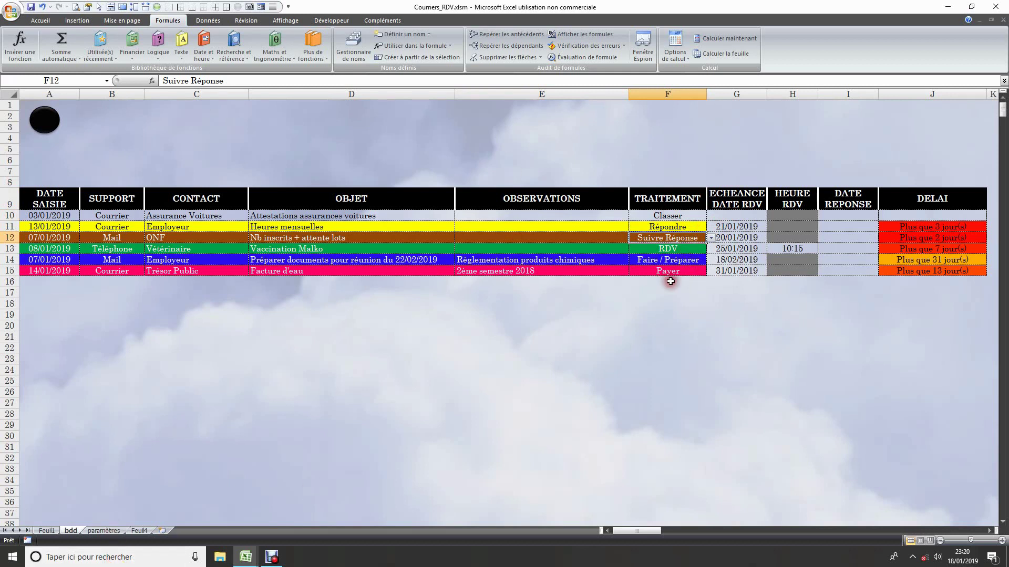
left_click(744, 227)
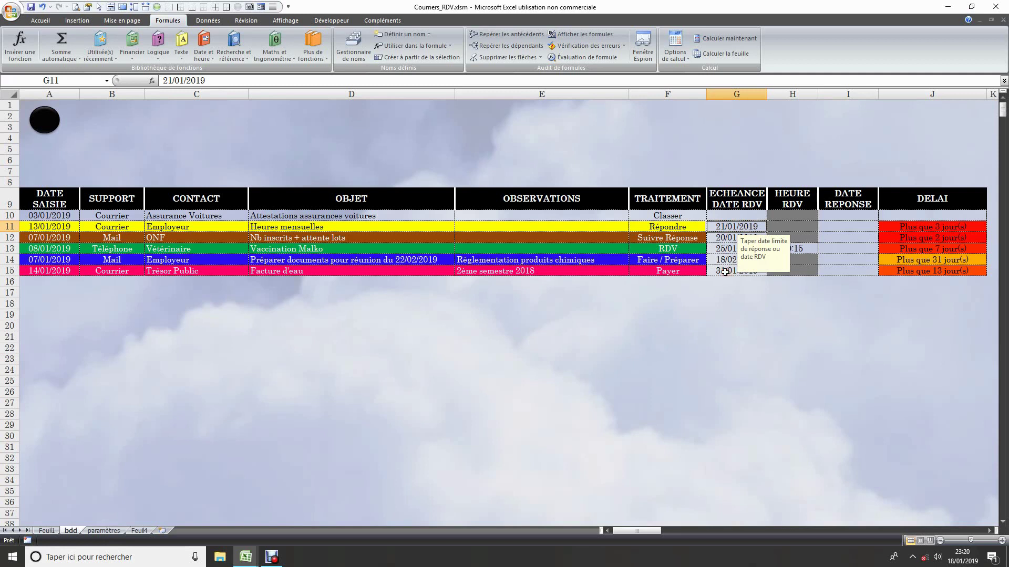
left_click(805, 249)
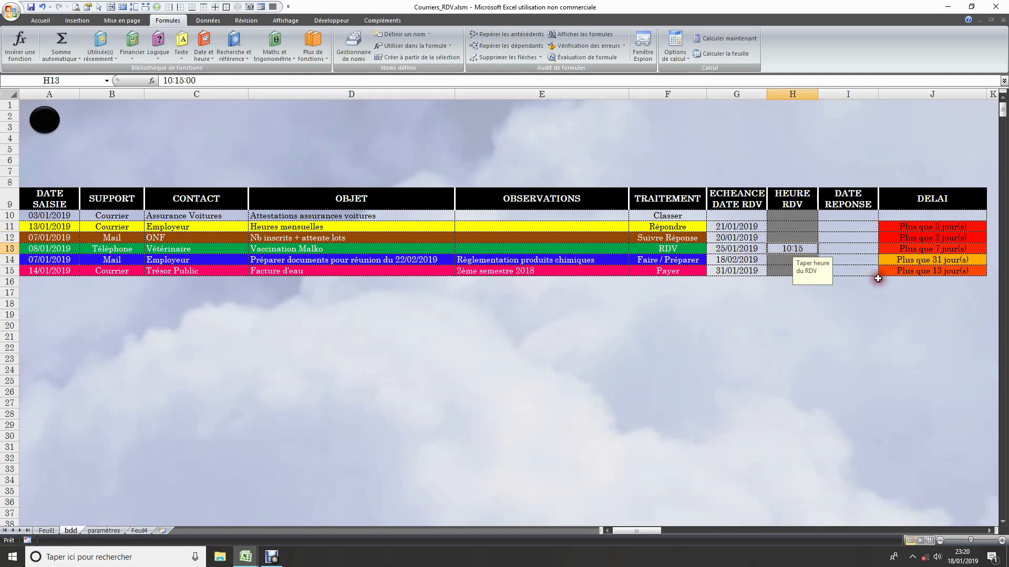
left_click(858, 226)
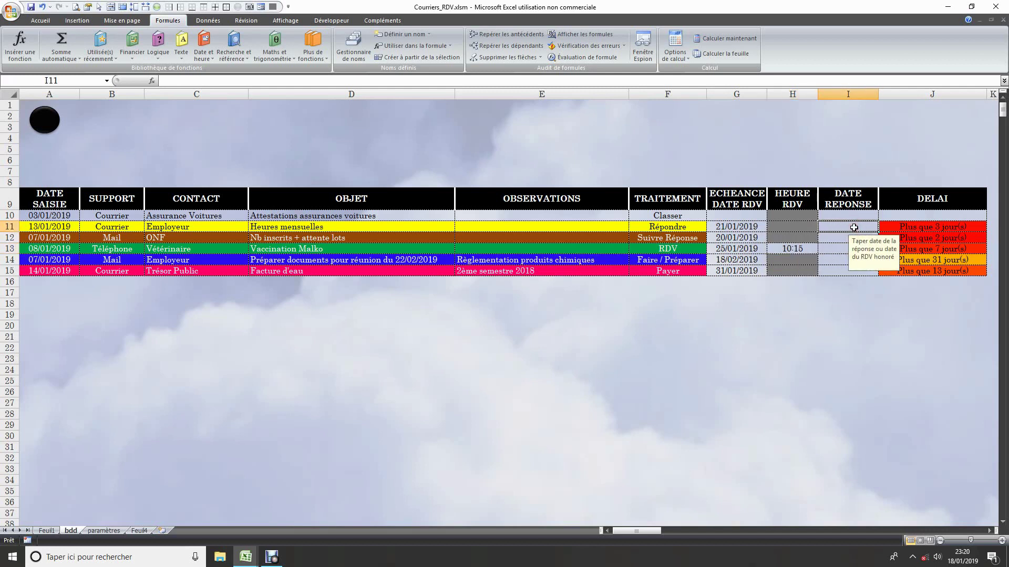
left_click(840, 304)
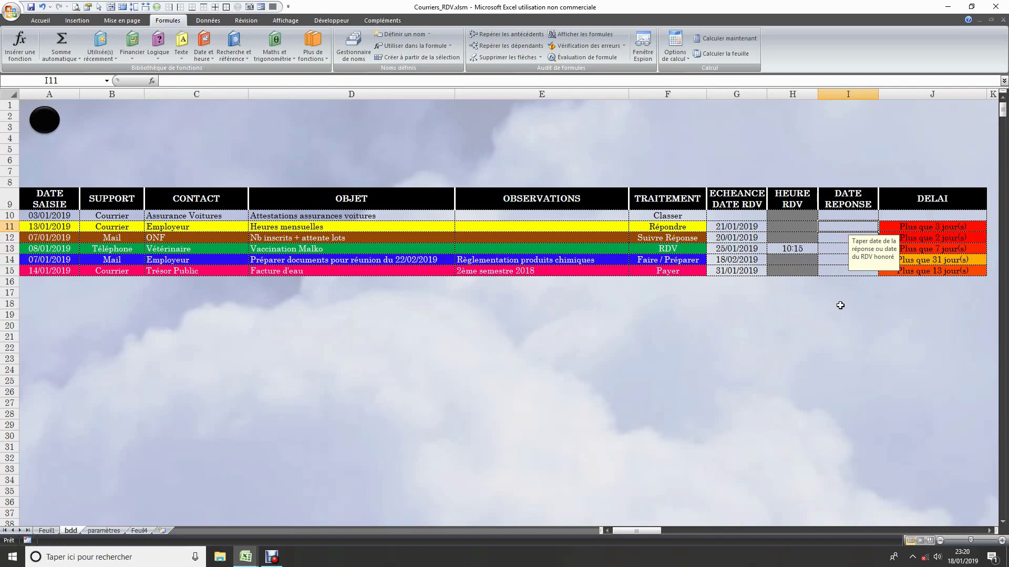
Examine the formula that calculates the remaining time in the DELAI column of row 11.
left_click(946, 227)
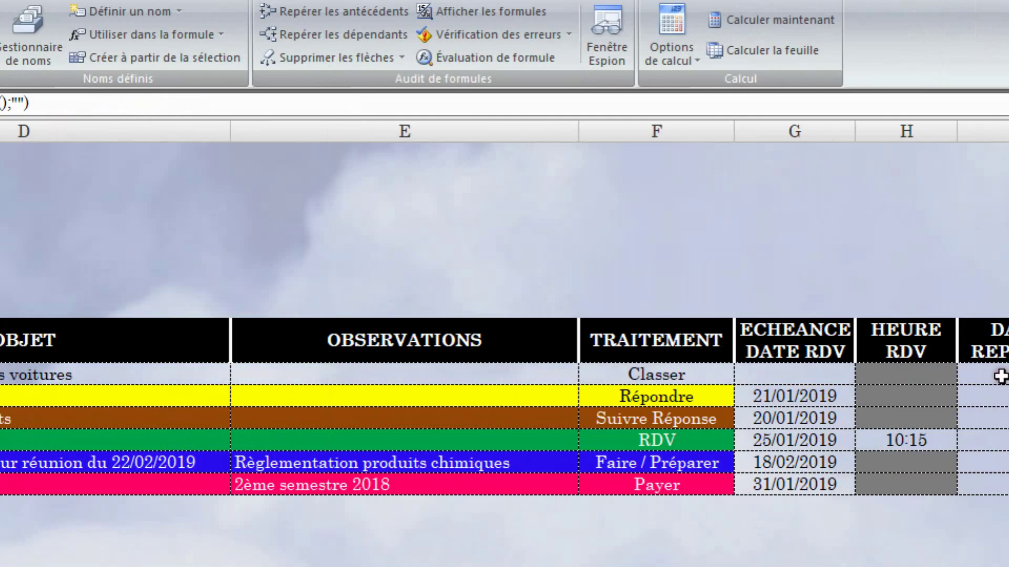
left_click(514, 249)
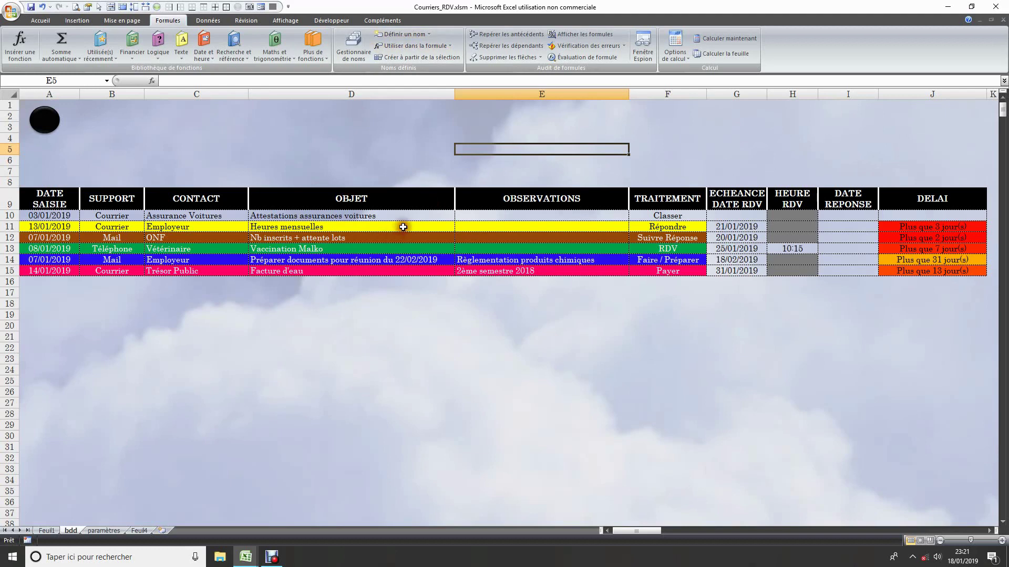
Open the conditional formatting rules manager and list the rules for the whole current worksheet.
left_click(40, 20)
left_click(507, 47)
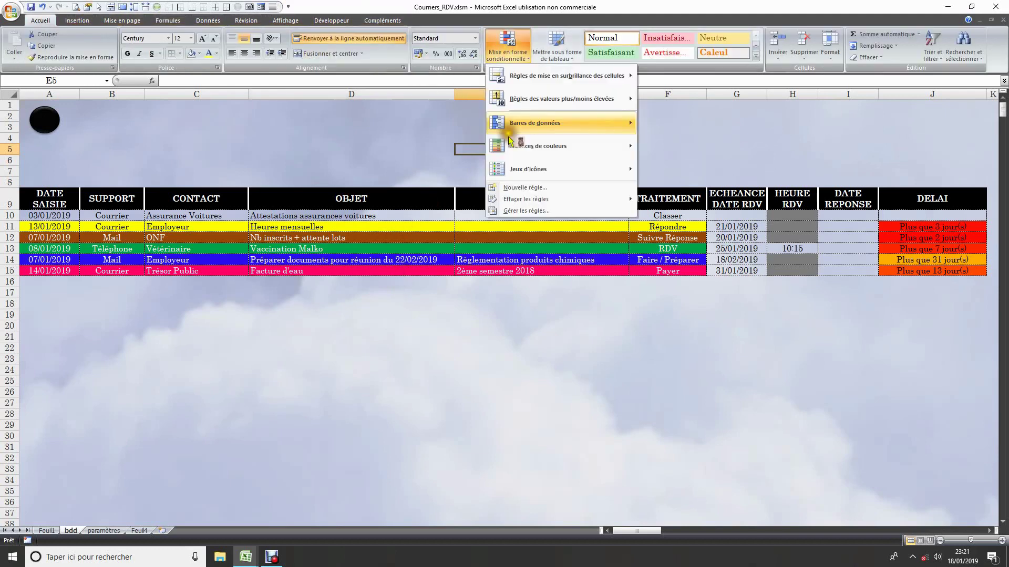
left_click(539, 212)
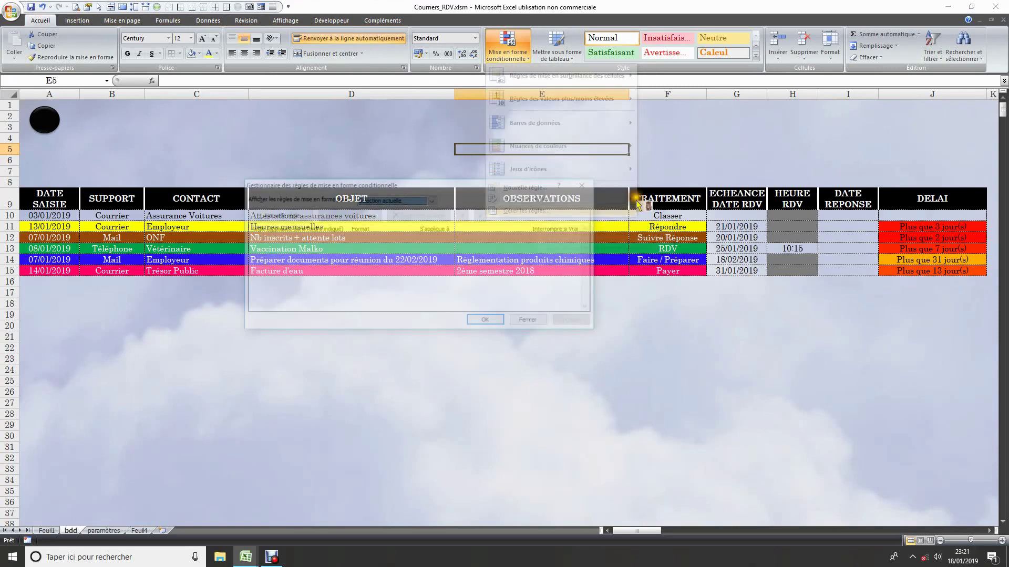
left_click(433, 200)
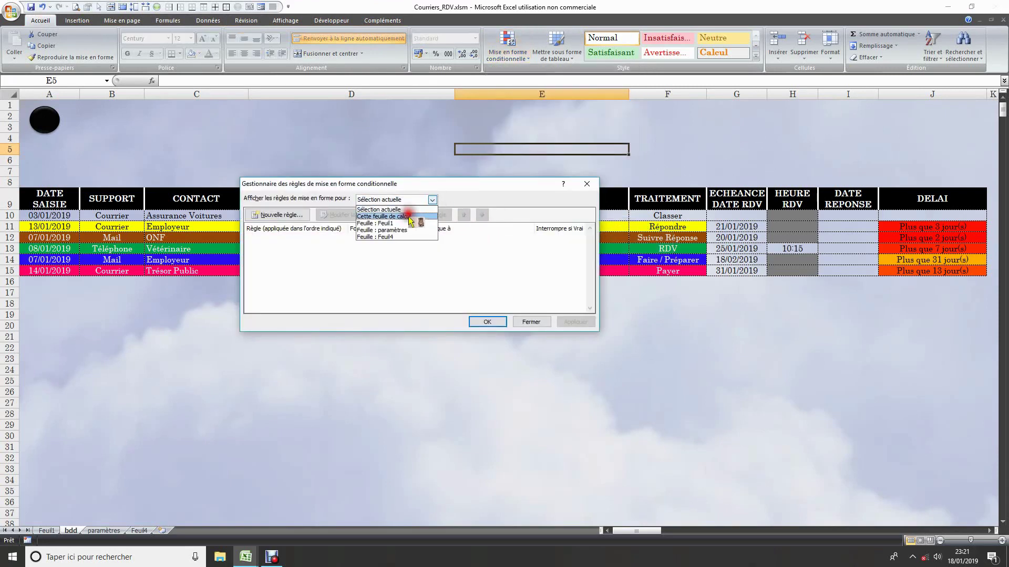
left_click(497, 341)
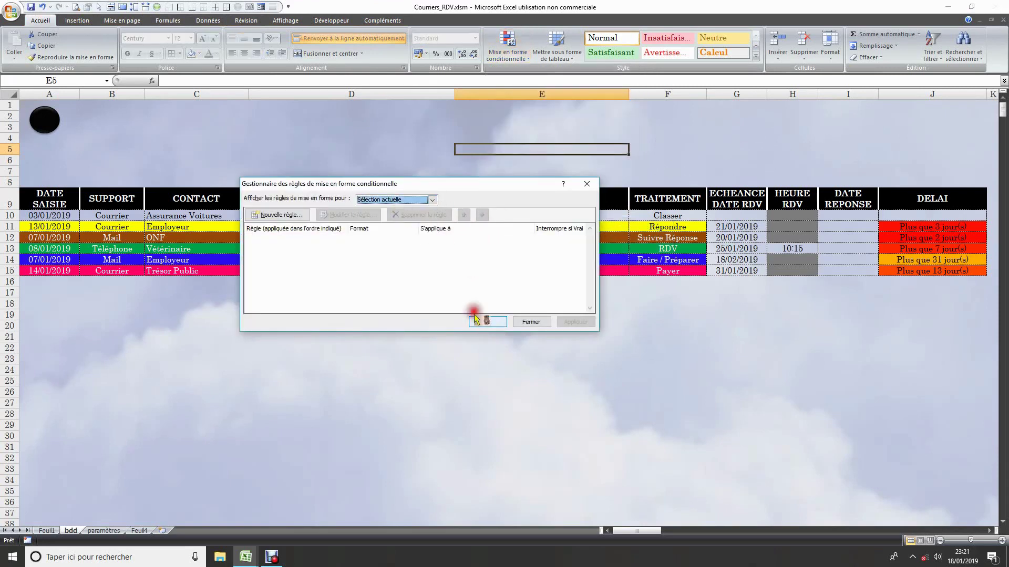
left_click(432, 200)
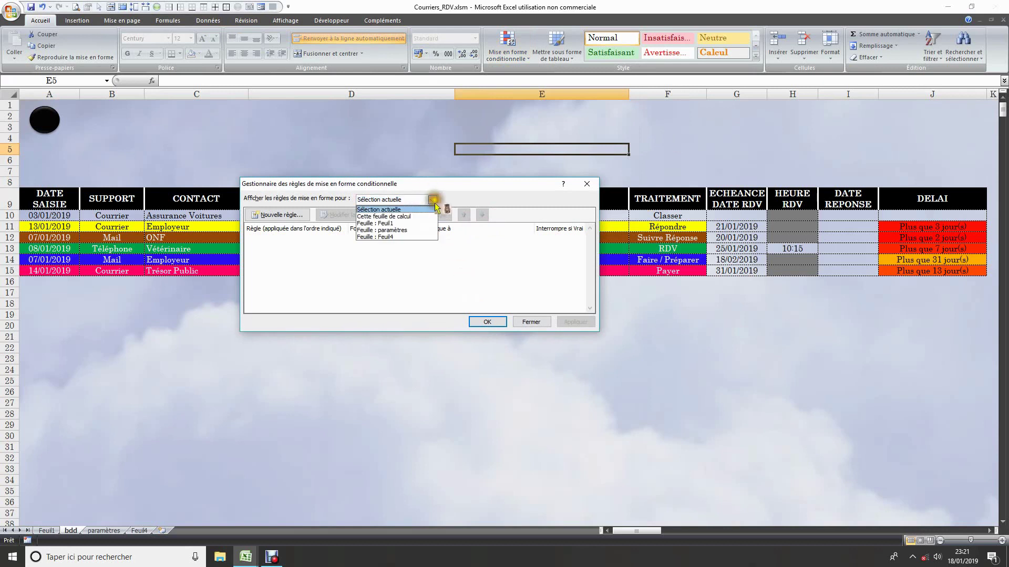
left_click(406, 215)
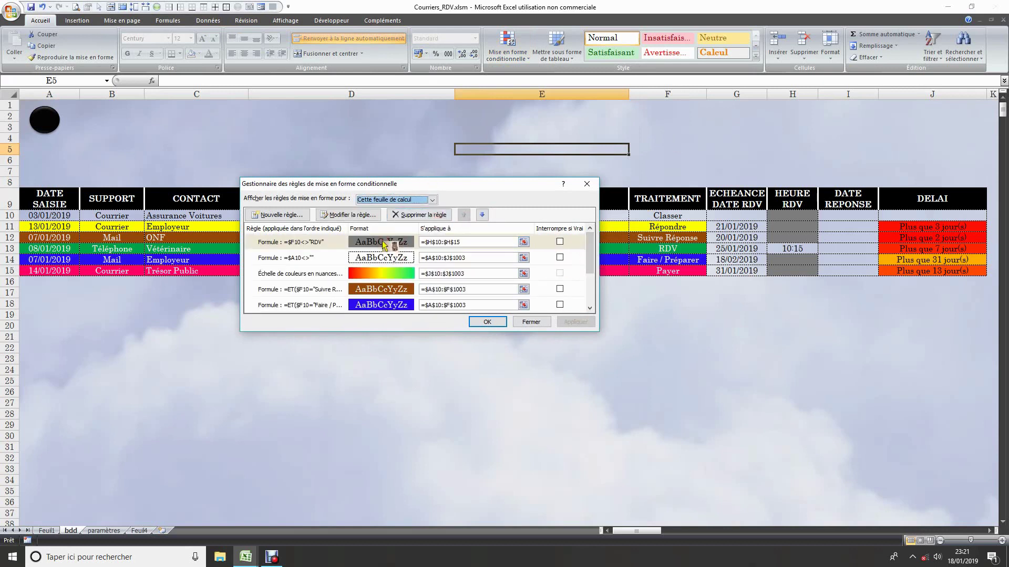
Examine the formula of the grey rule on the HEURE RDV column, then select the rule for rows with a filled DATE SAISIE.
left_click(383, 245)
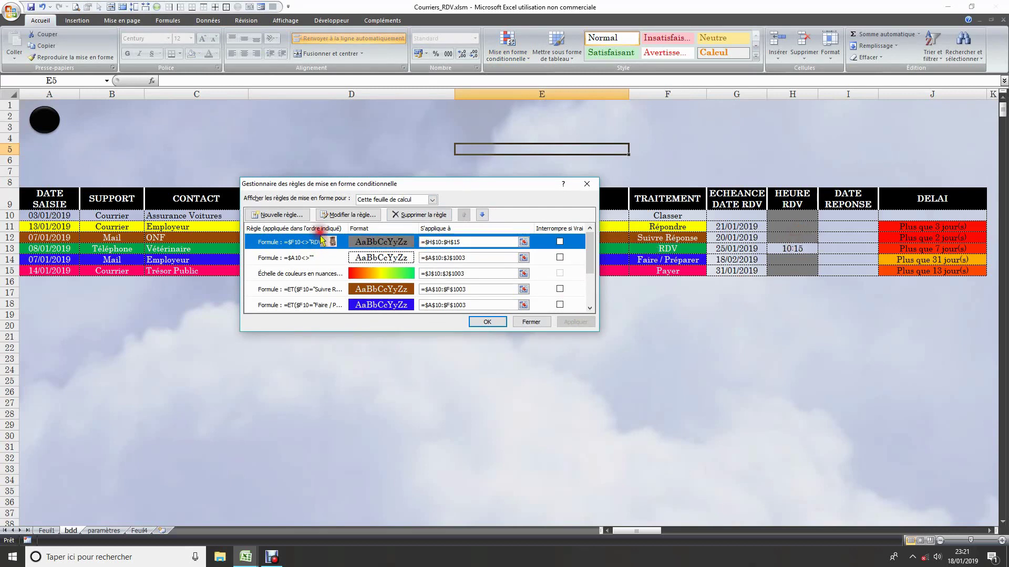
left_click(346, 214)
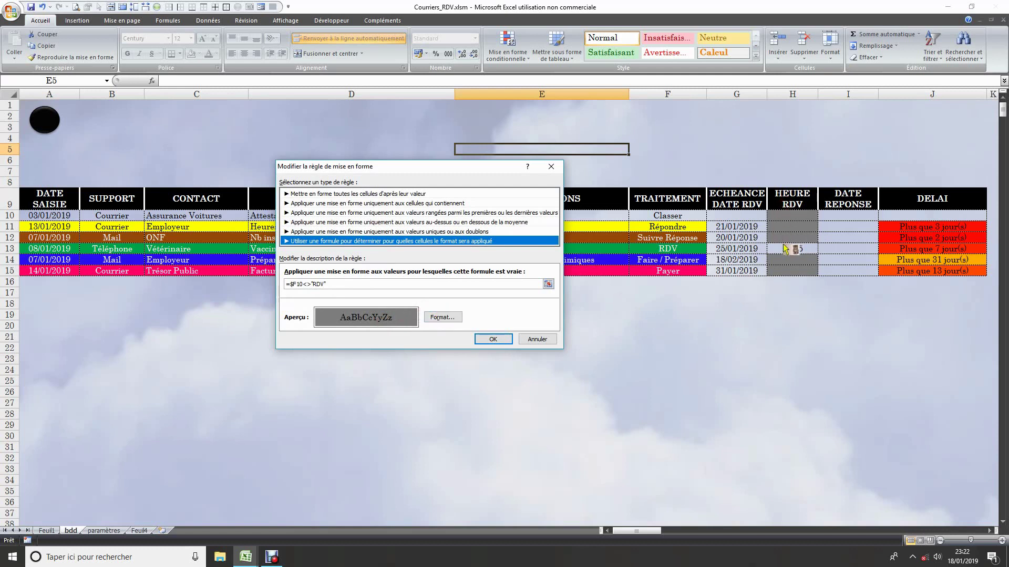
left_click(489, 339)
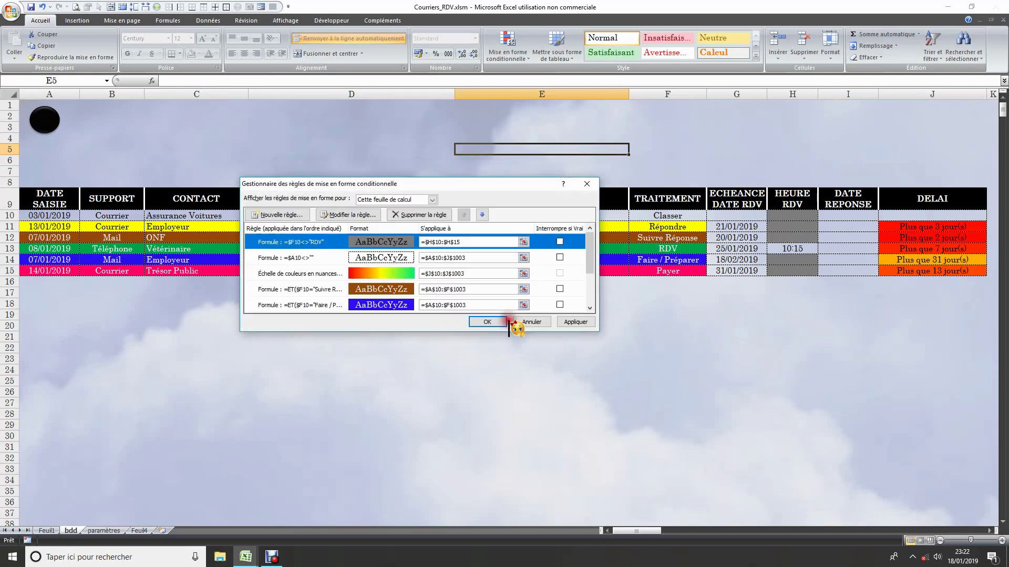
left_click(313, 259)
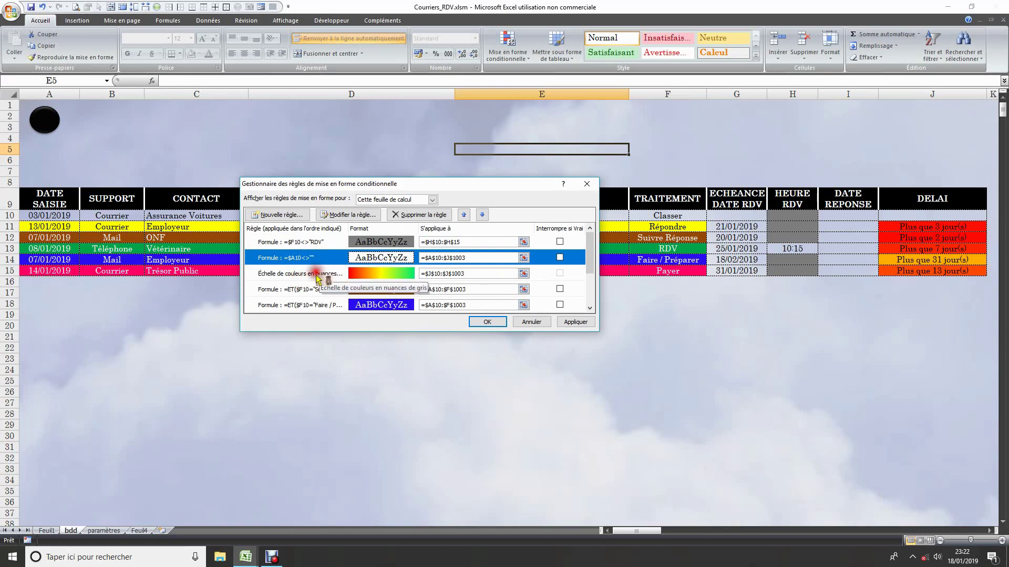
Examine the three-colour scale rule on the DELAI column, including its minimum, midpoint and maximum values and colours, then close it.
left_click(292, 277)
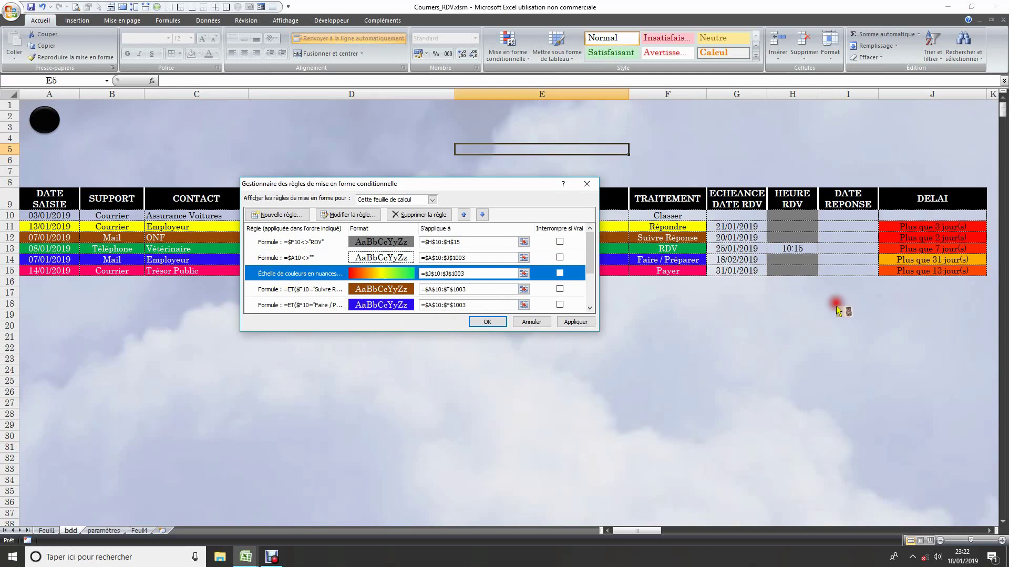
left_click(350, 214)
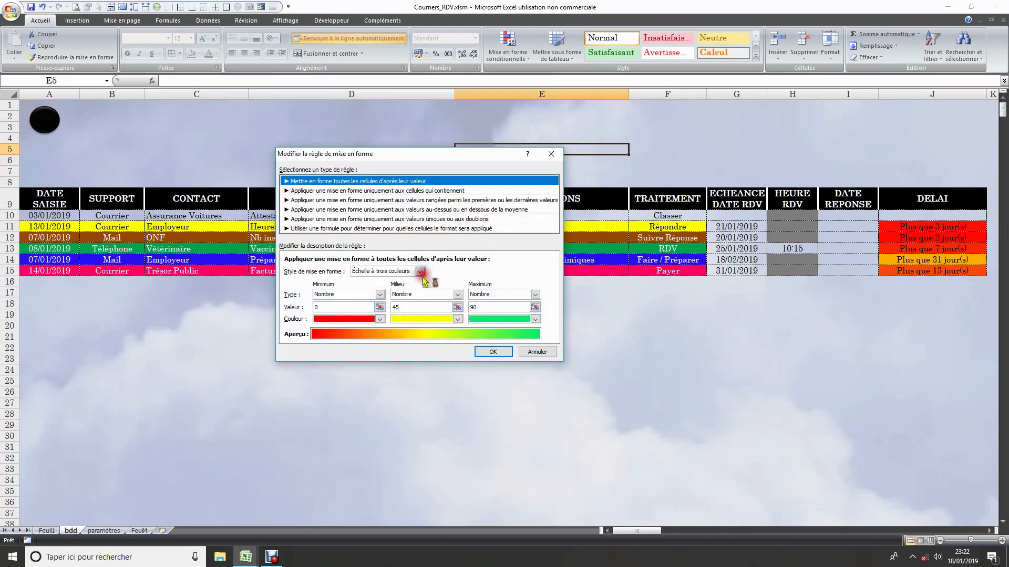
left_click(335, 294)
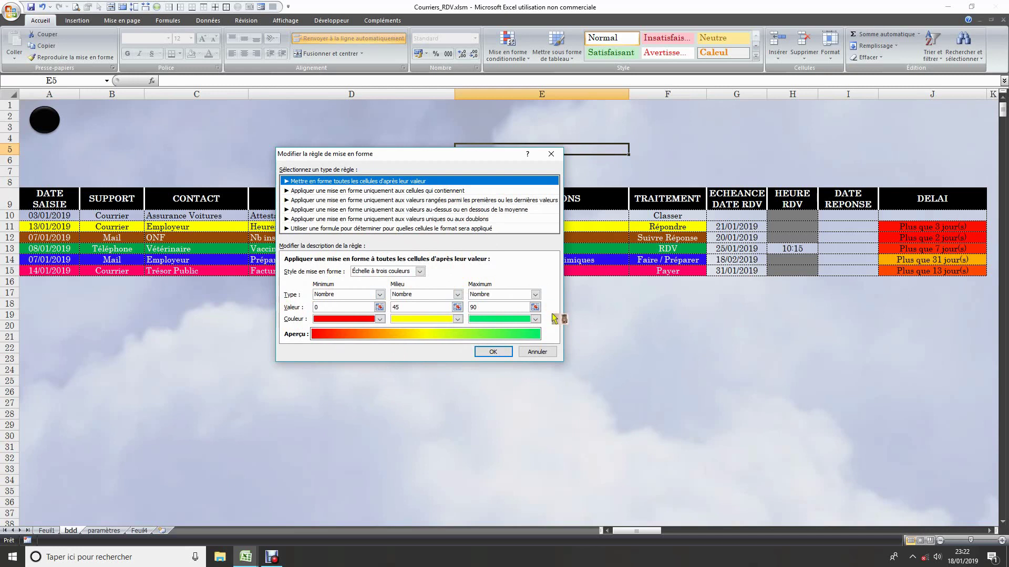
left_click(868, 243)
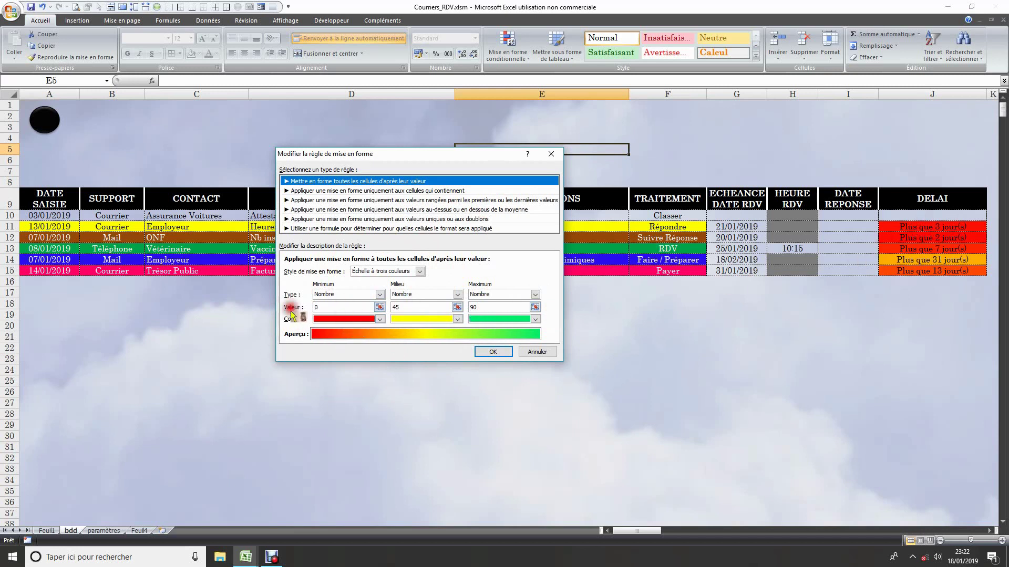
left_click(322, 319)
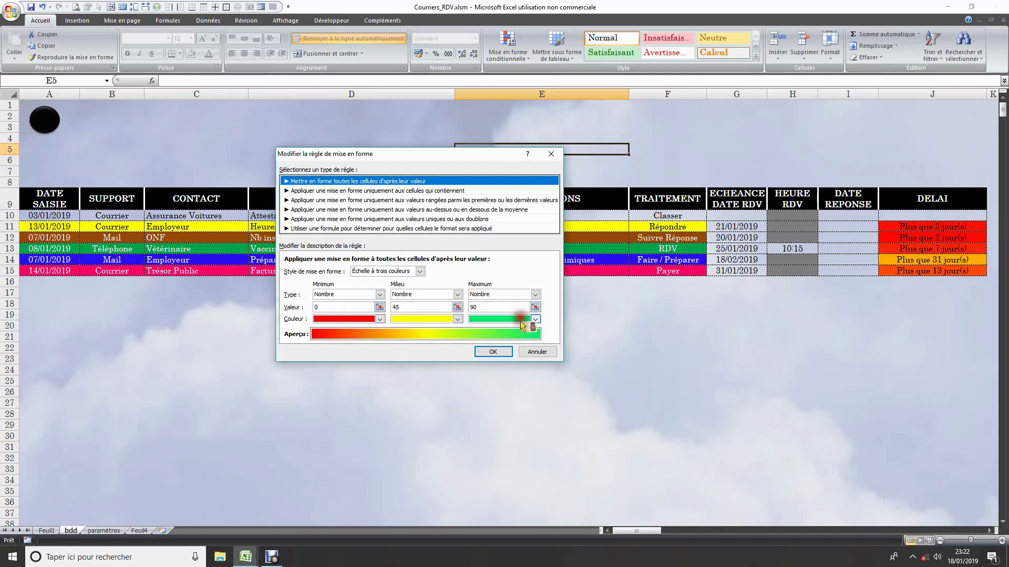
left_click(400, 316)
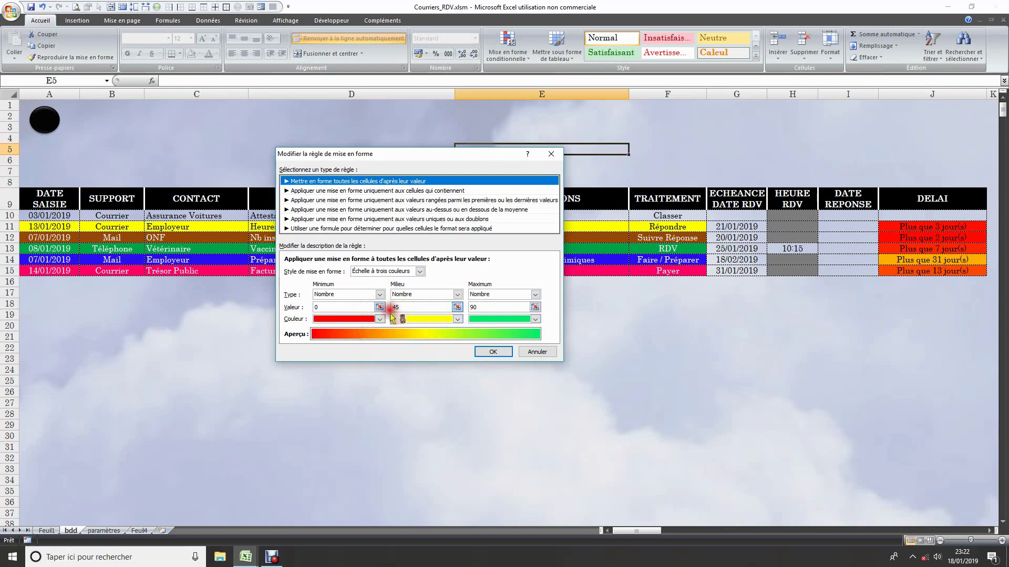
left_click(491, 354)
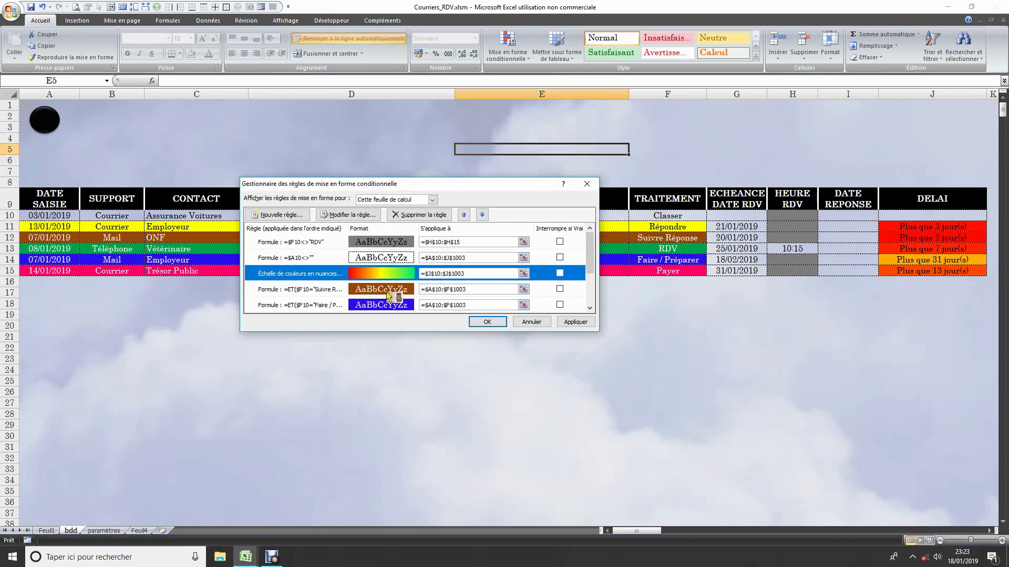
Inspect the Suivre Réponse rule's formula, fill colour and font colour choices, then return to the rules list.
left_click(390, 293)
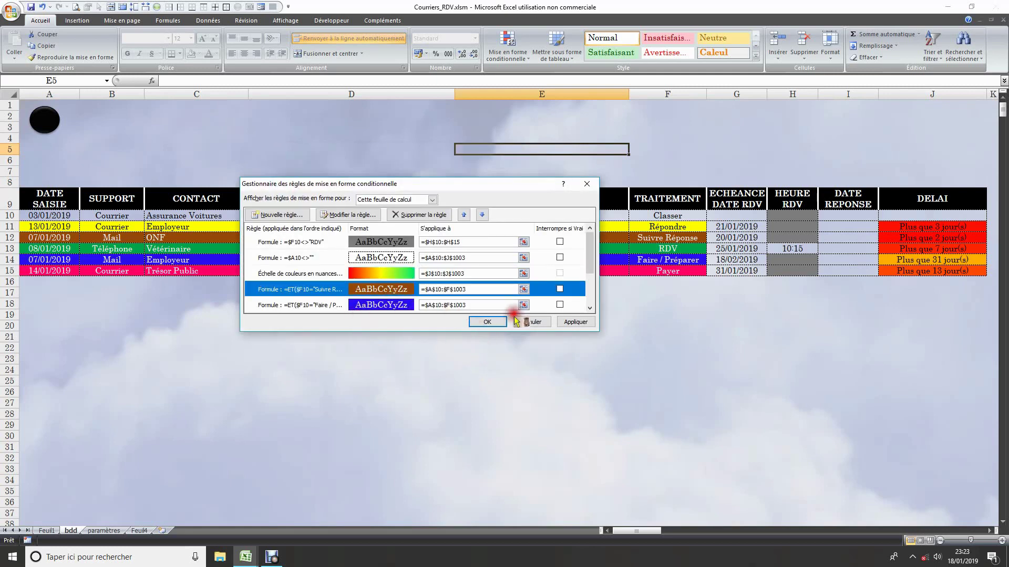
left_click(352, 214)
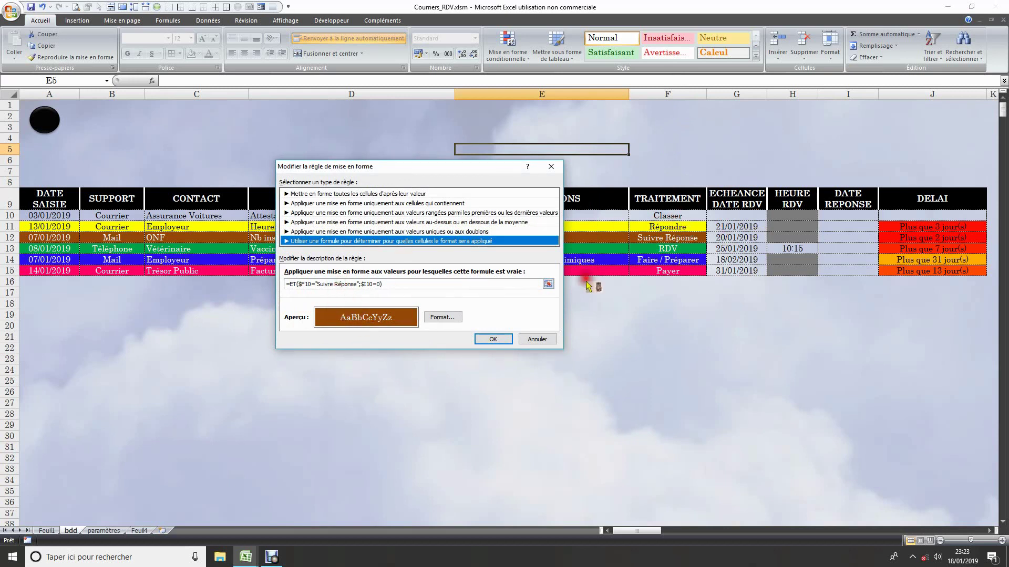
left_click(435, 319)
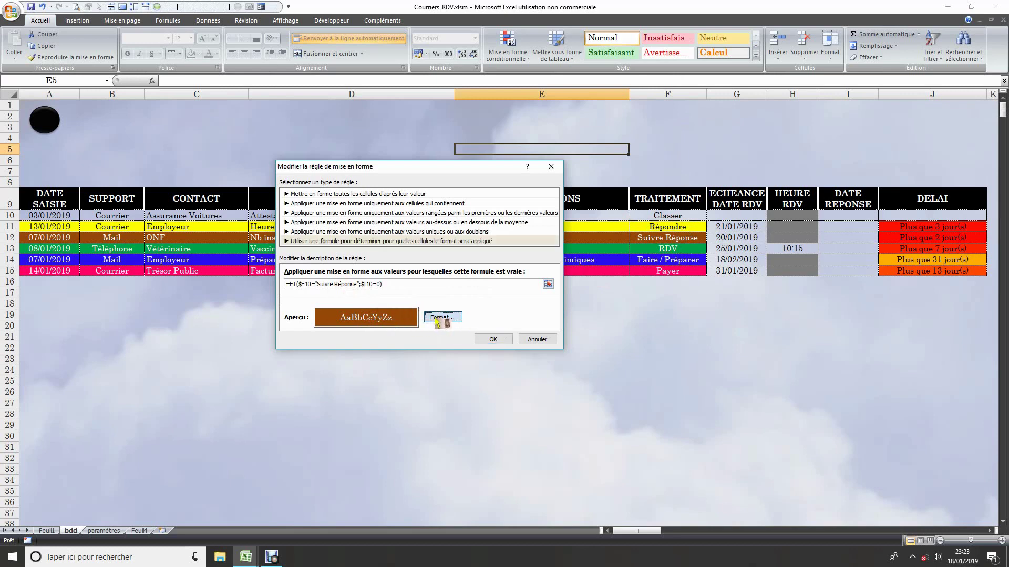
left_click(383, 144)
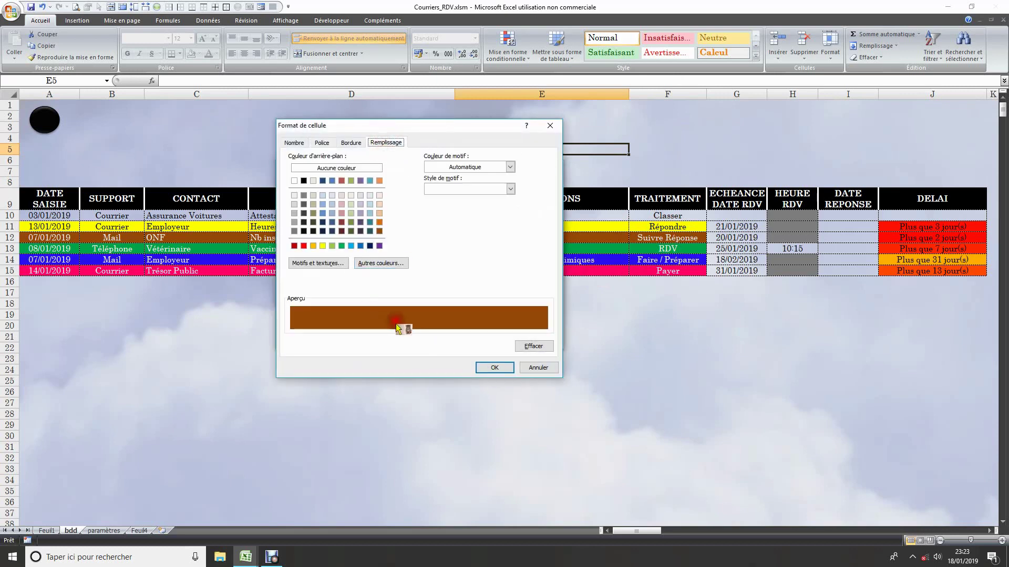
left_click(371, 246)
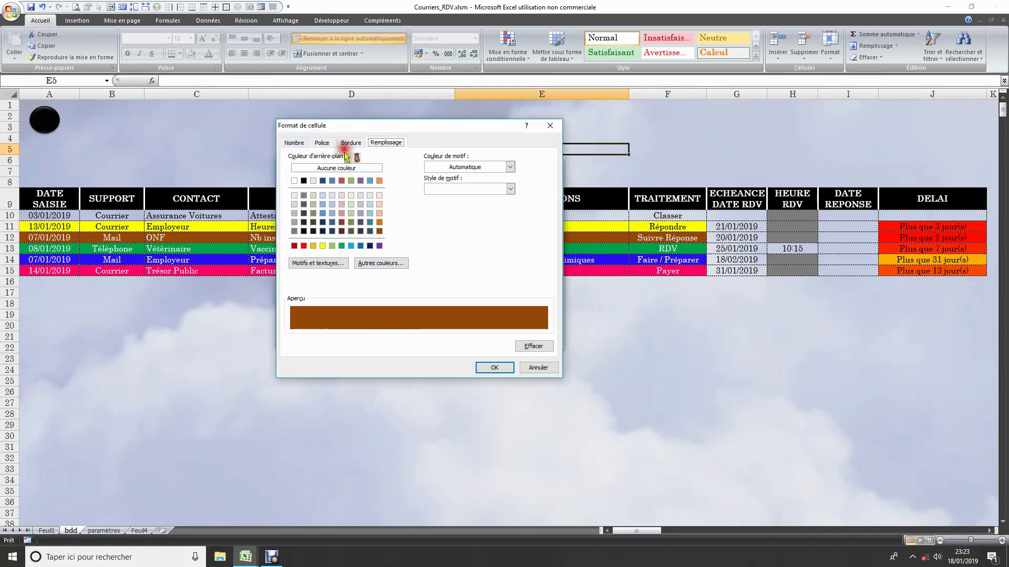
left_click(321, 142)
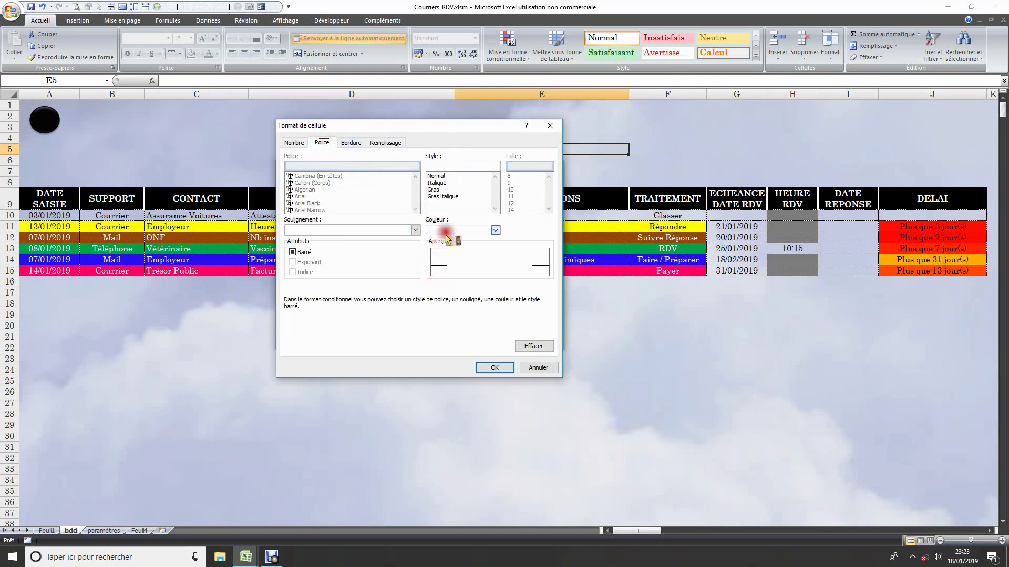
left_click(495, 230)
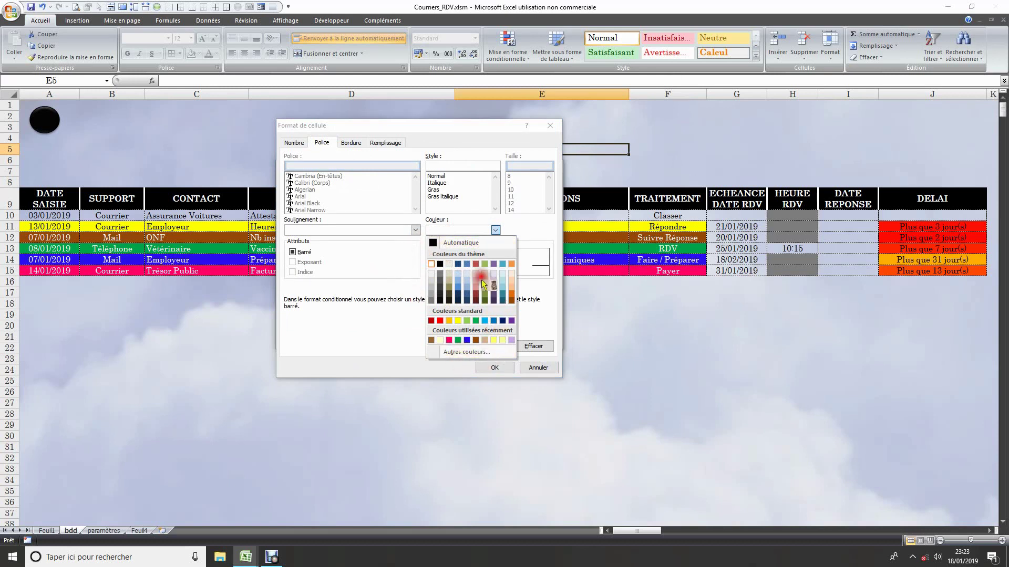
left_click(507, 383)
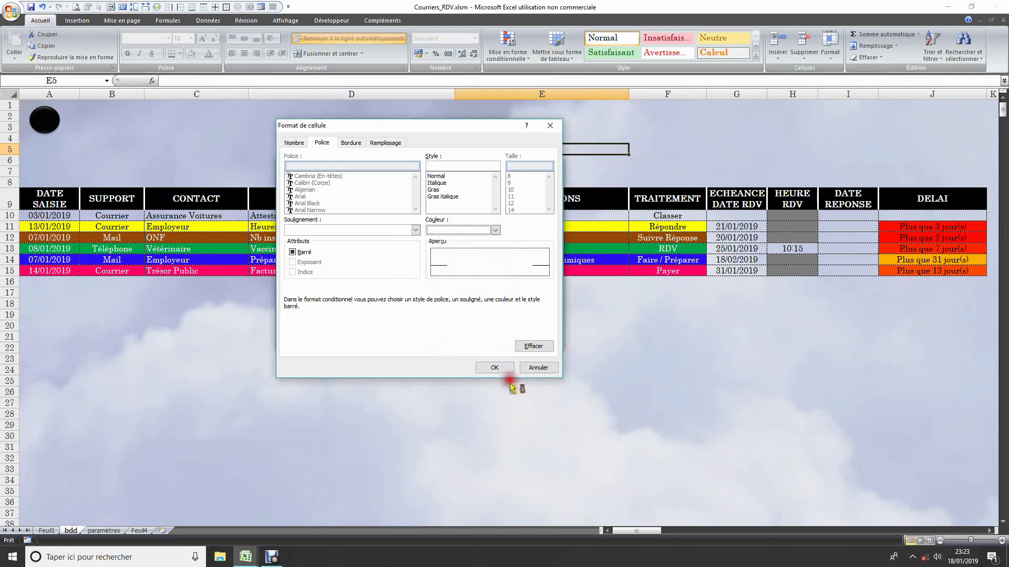
left_click(494, 367)
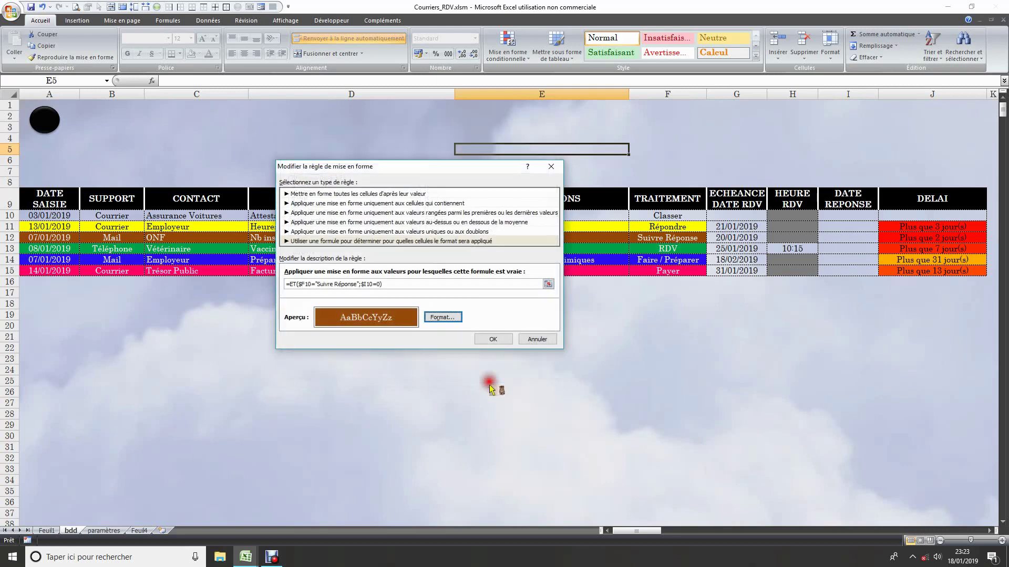
left_click(498, 342)
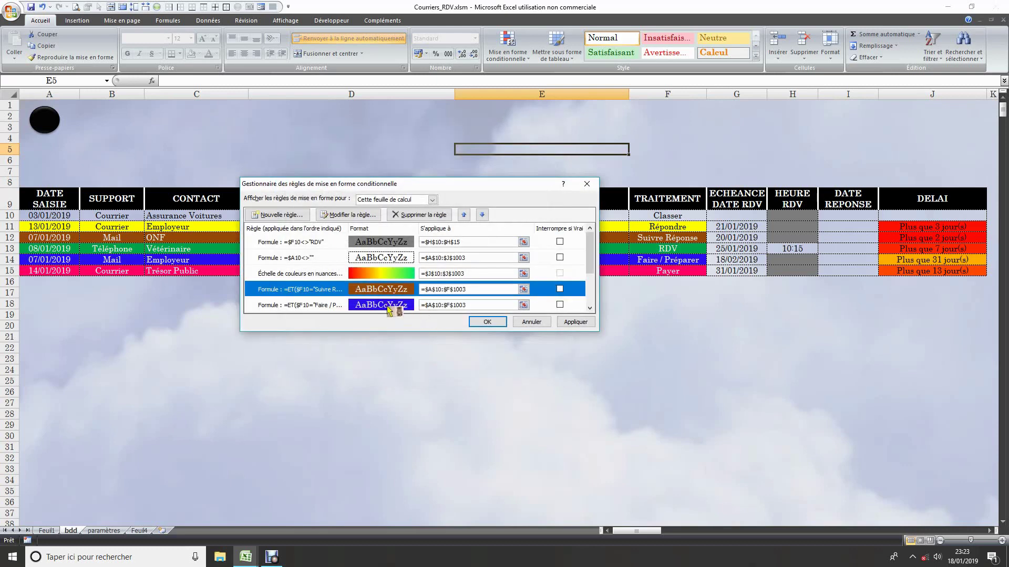
Look through the remaining colour rules for the Faire / Préparer, RDV, Payer and Répondre treatments.
scroll(587, 279, "down", 2)
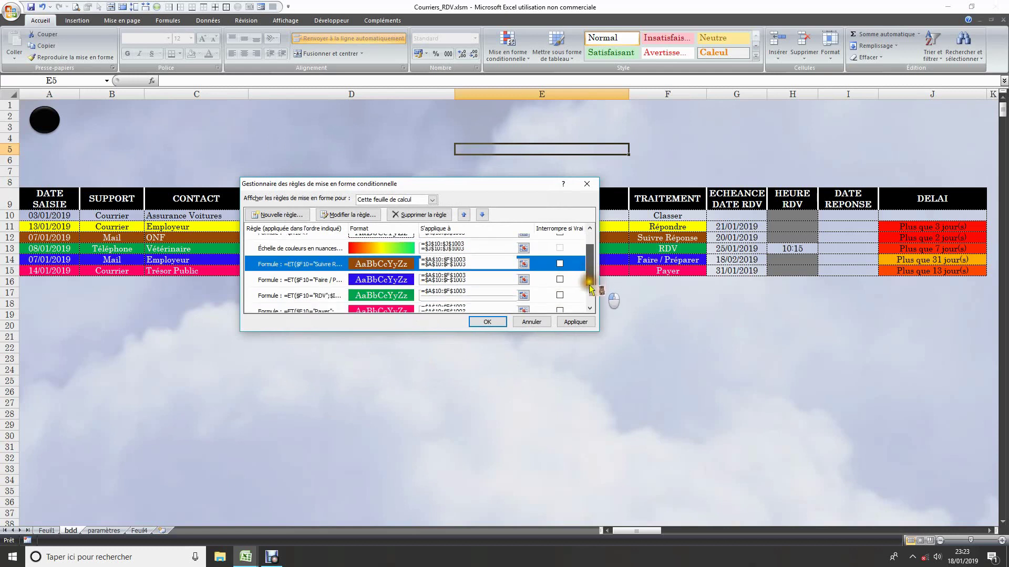
scroll(590, 288, "down", 1)
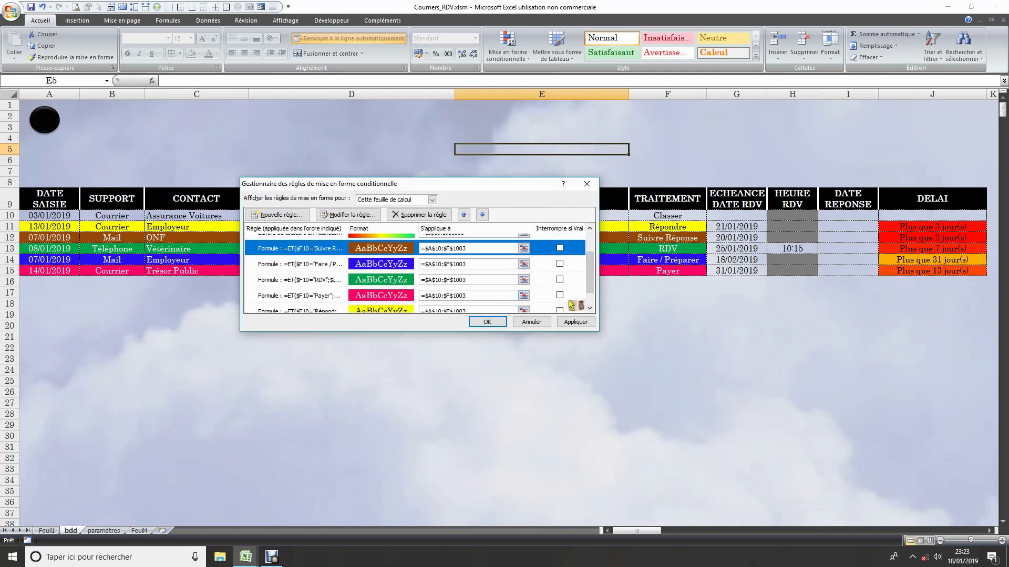
scroll(591, 283, "down", 1)
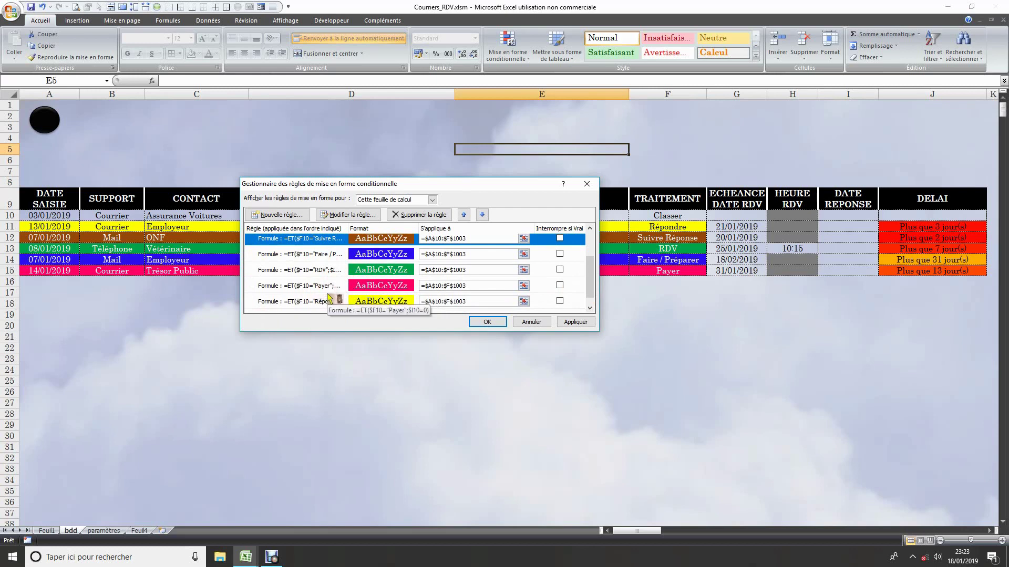
left_click(351, 215)
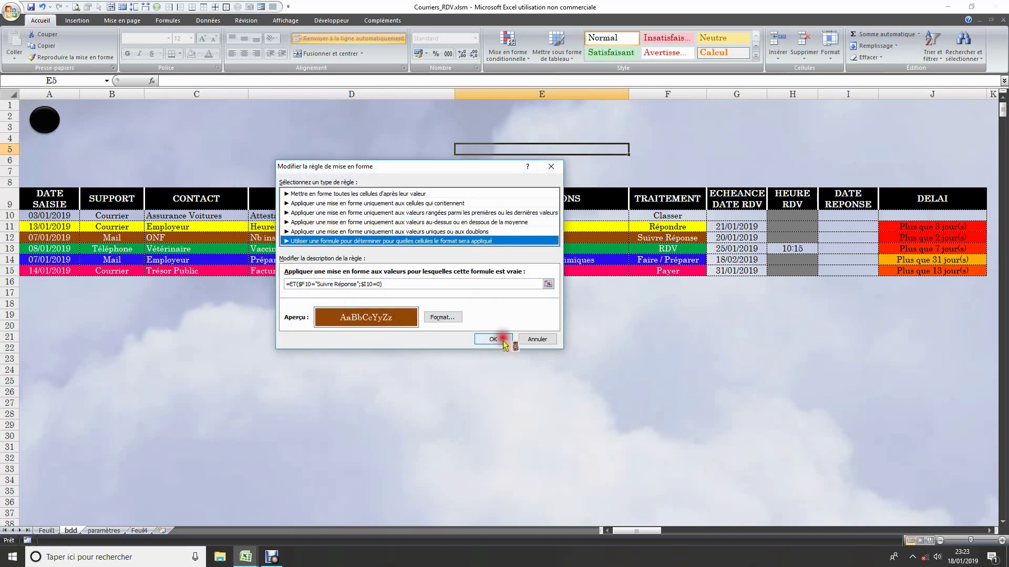
left_click(536, 339)
Examine the Payer rule's formula on the TRAITEMENT and DATE REPONSE columns and its pink format, then close the rule.
left_click(318, 289)
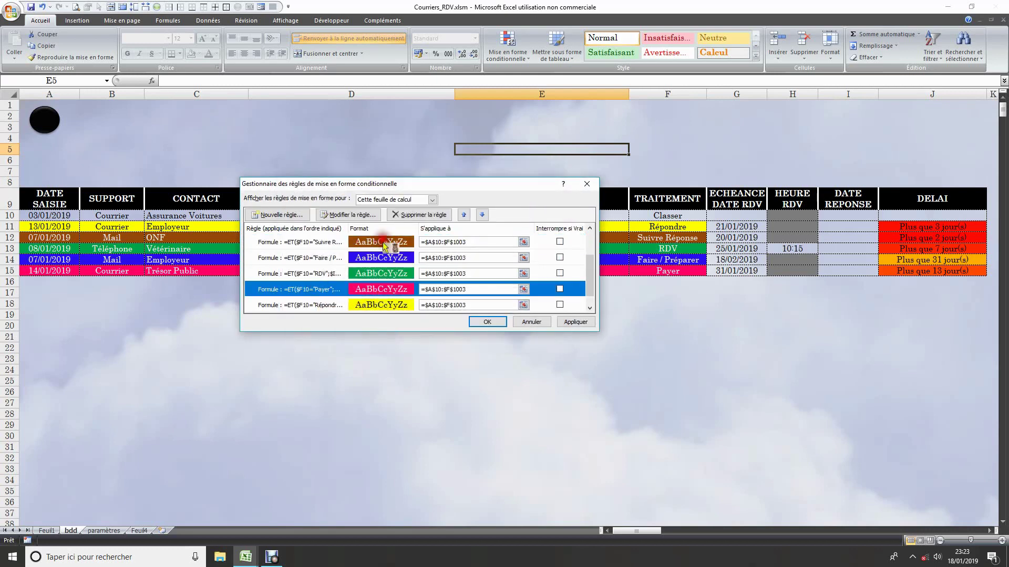
left_click(346, 215)
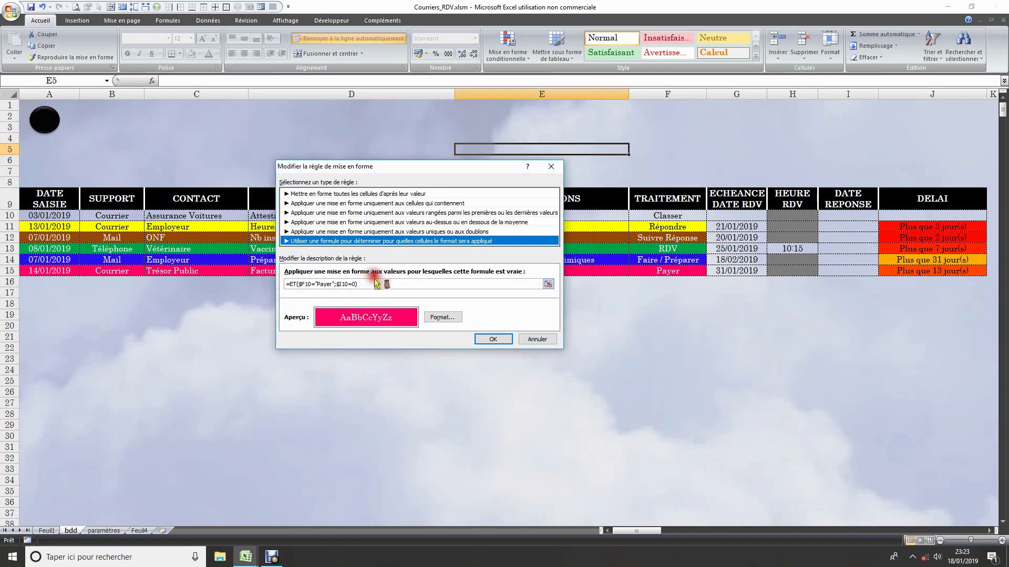
left_click(320, 266)
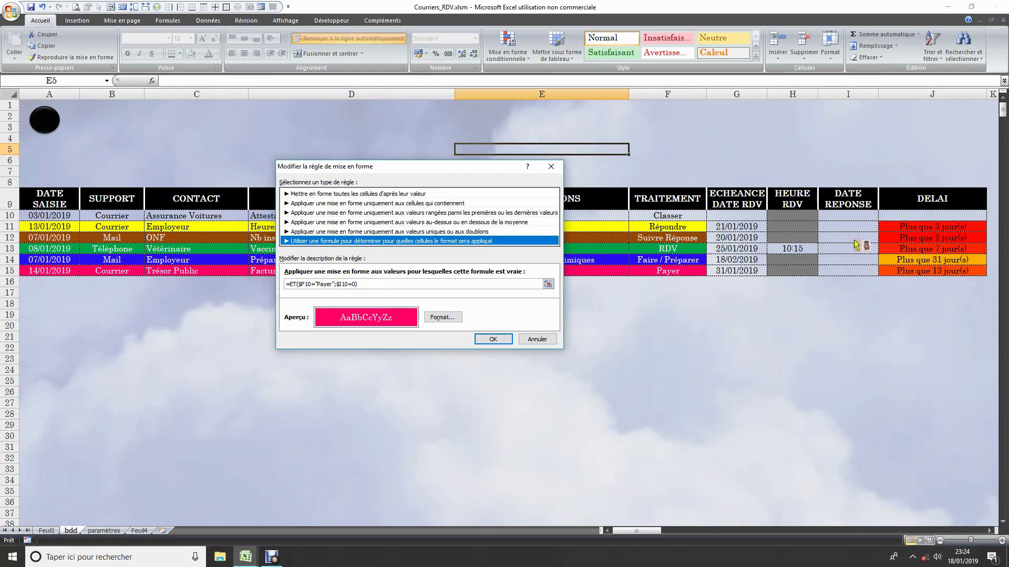
left_click(343, 284)
left_click(405, 318)
left_click(612, 263)
left_click(243, 326)
left_click(494, 340)
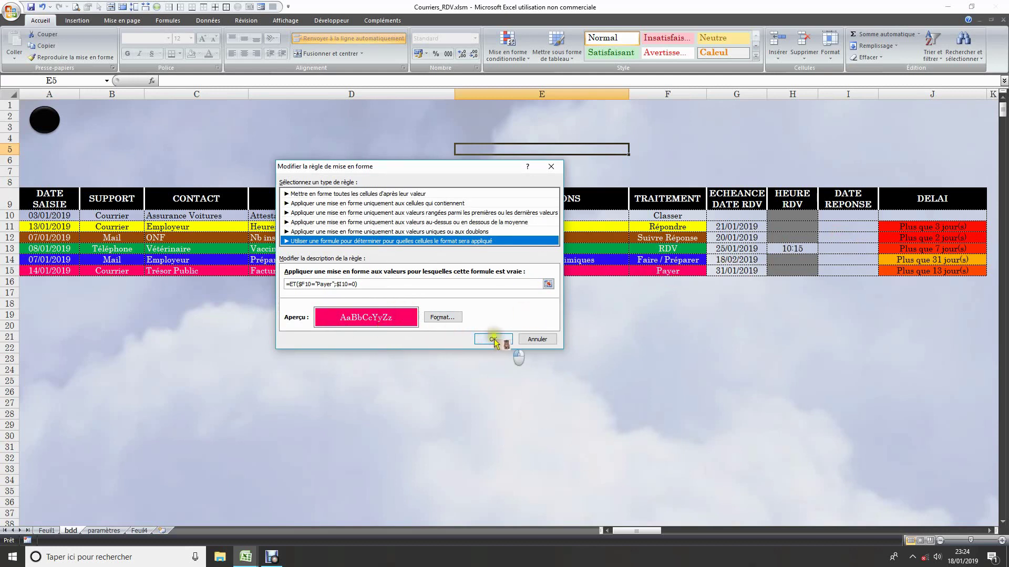
Leave the conditional formatting rules and return to the main table on the bdd sheet.
left_click(575, 321)
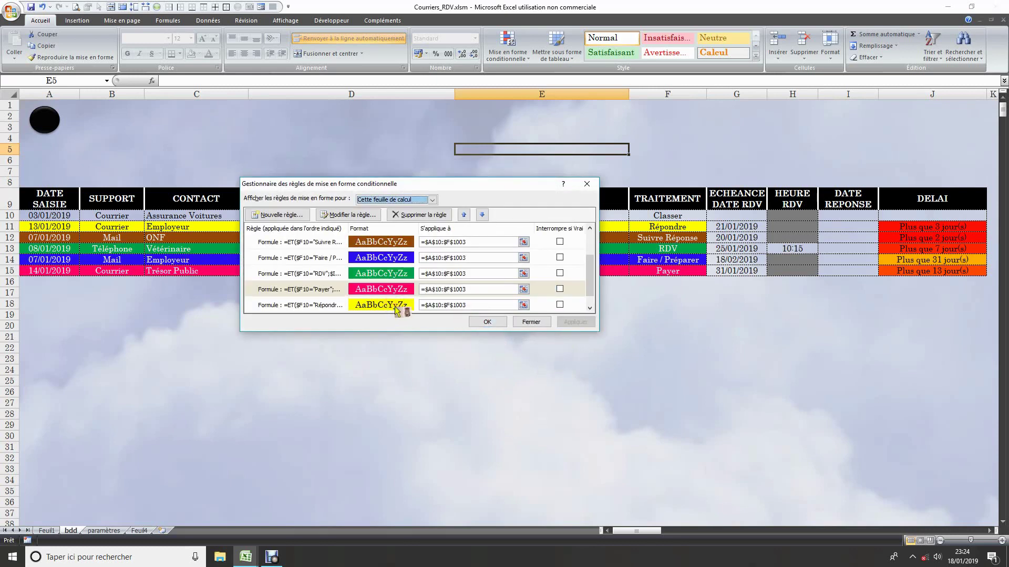
left_click(488, 322)
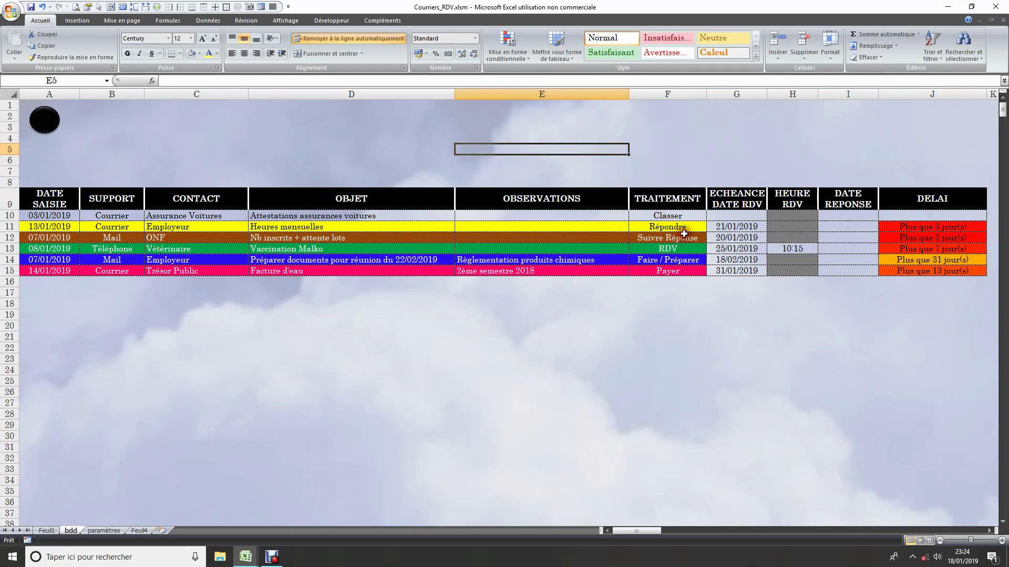
Test the Répondre row's formatting by entering 19/01 as its DATE REPONSE in I11, then clear that date.
left_click(853, 230)
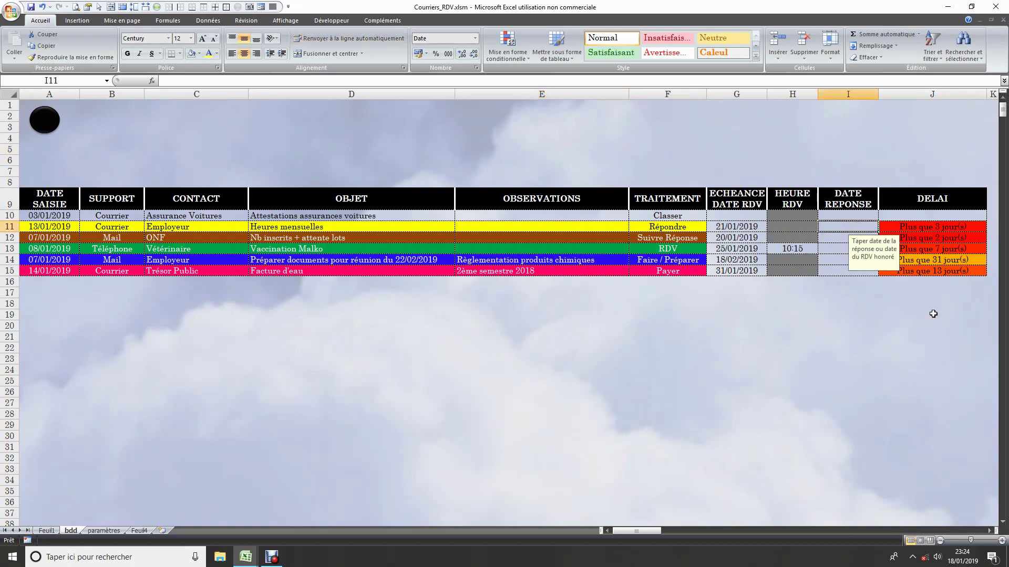
type("19/01")
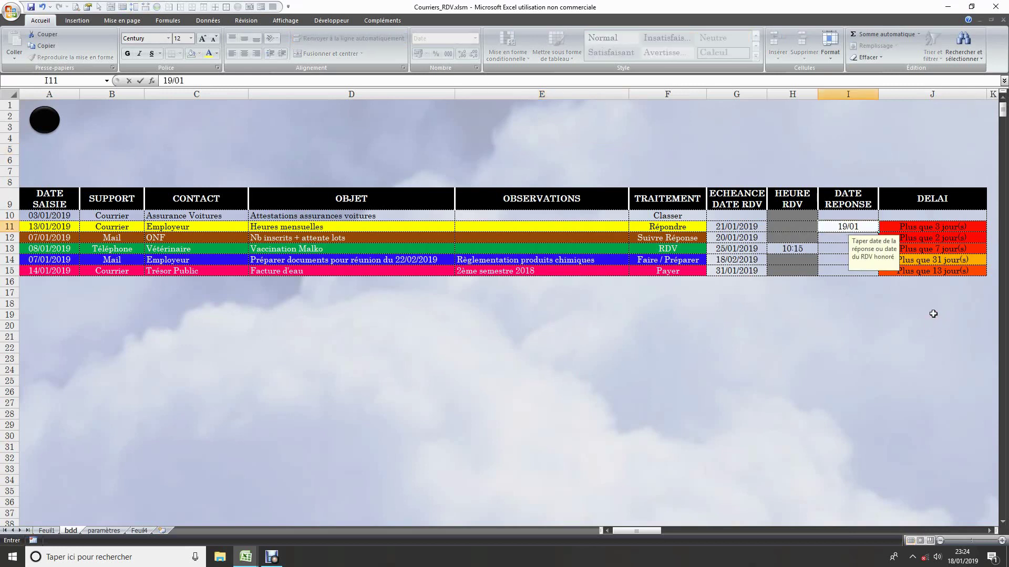
key("Return")
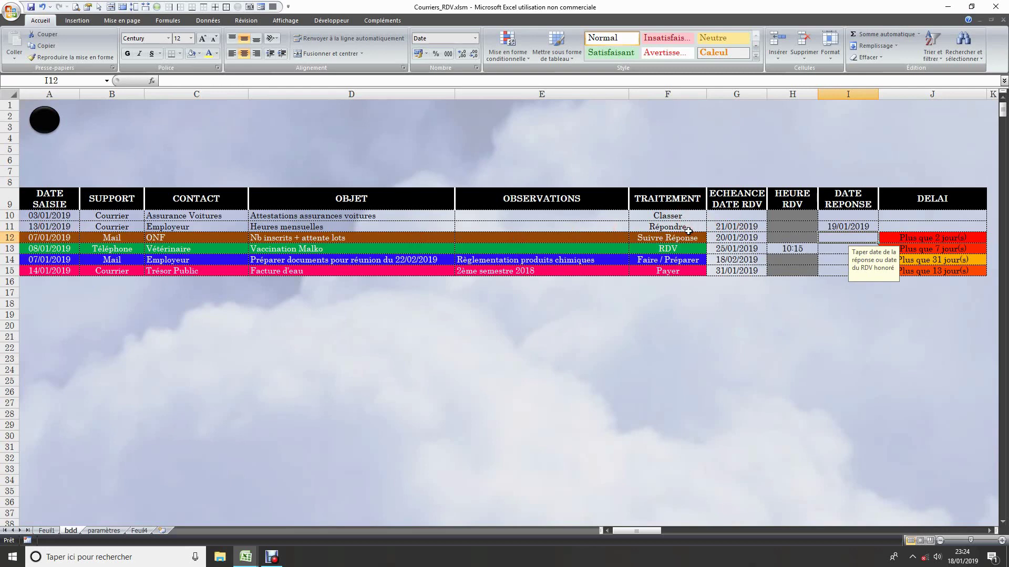
left_click(837, 226)
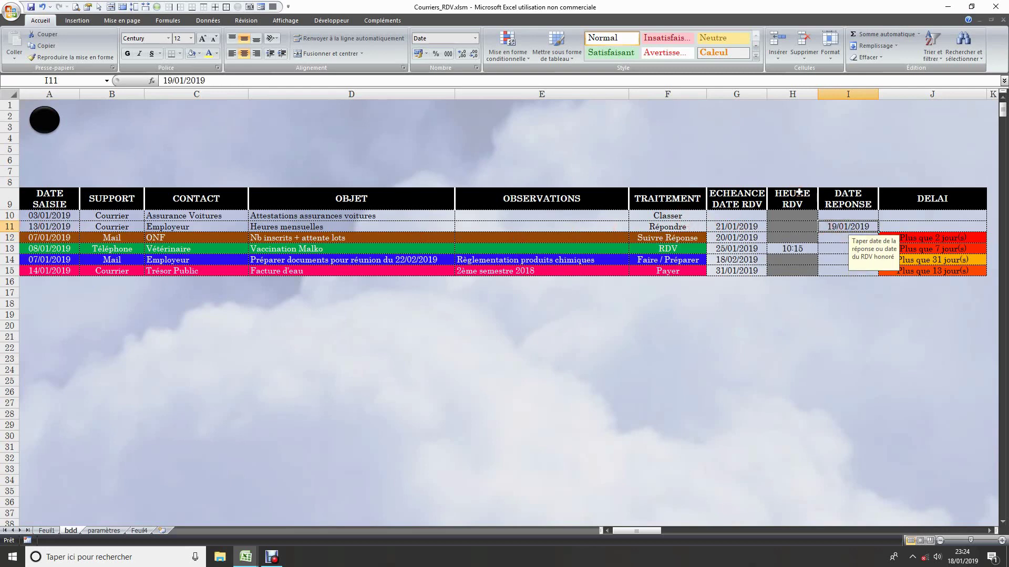
key("Delete")
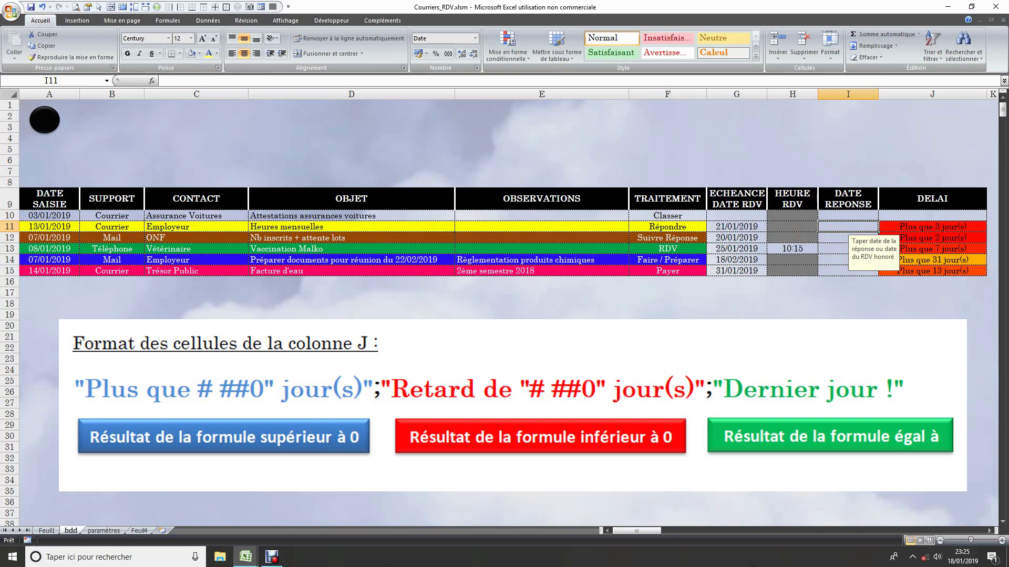
Examine the green RDV extraction area beyond the main table, including its criteria headers and extracted record.
left_click(792, 337)
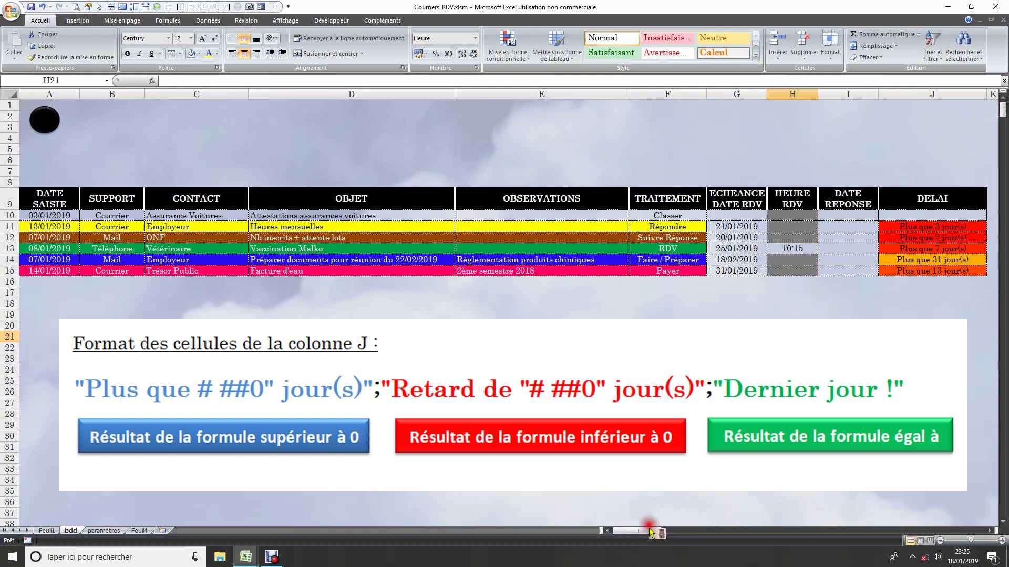
left_click_drag(639, 531, 656, 534)
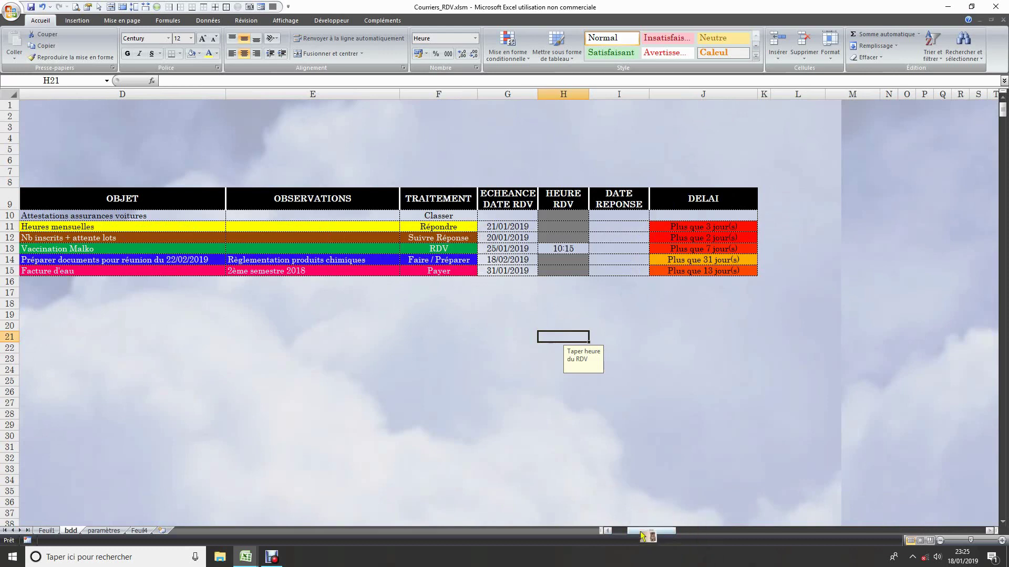
left_click_drag(644, 535, 687, 535)
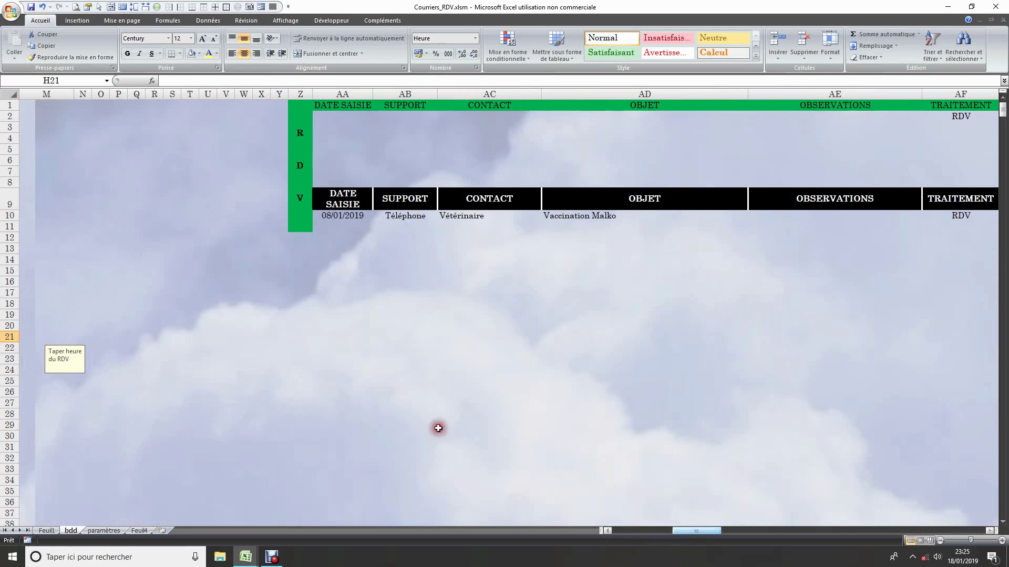
left_click(83, 200)
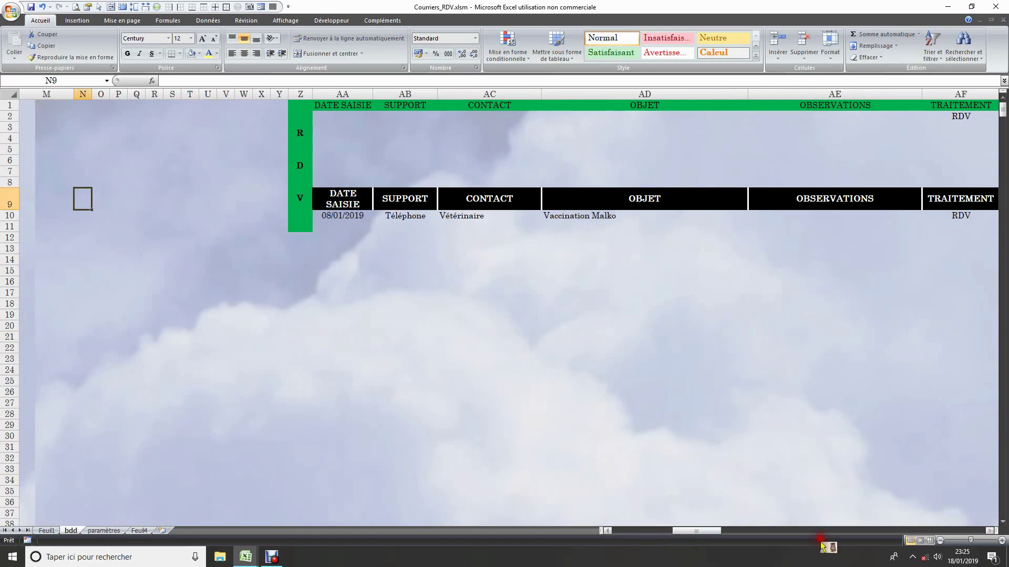
Examine the REPONSES extraction area, checking the TRAITEMENT and DELAI criteria for both Suivre Réponse and Répondre.
left_click_drag(704, 531, 912, 531)
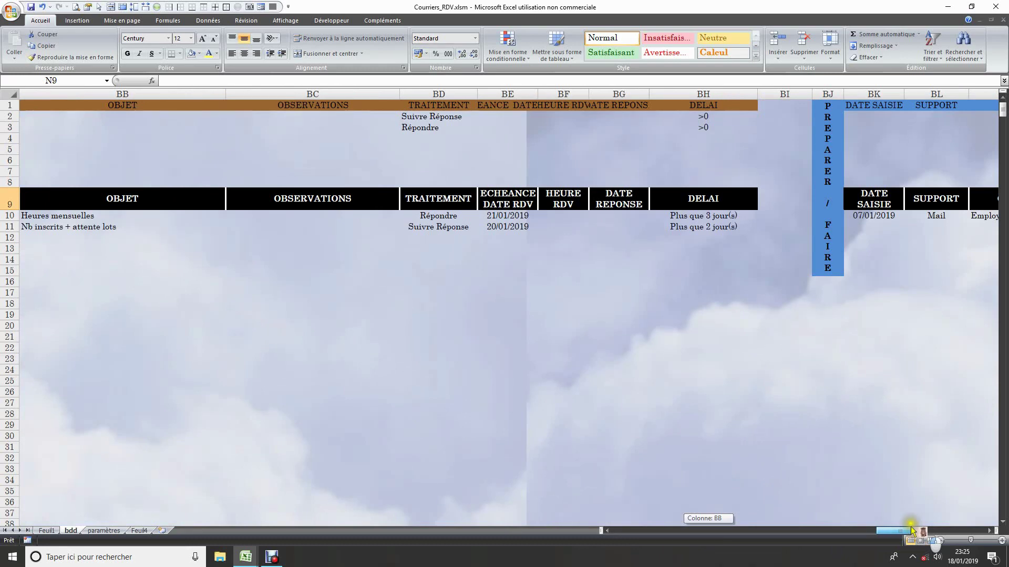
left_click_drag(911, 531, 896, 532)
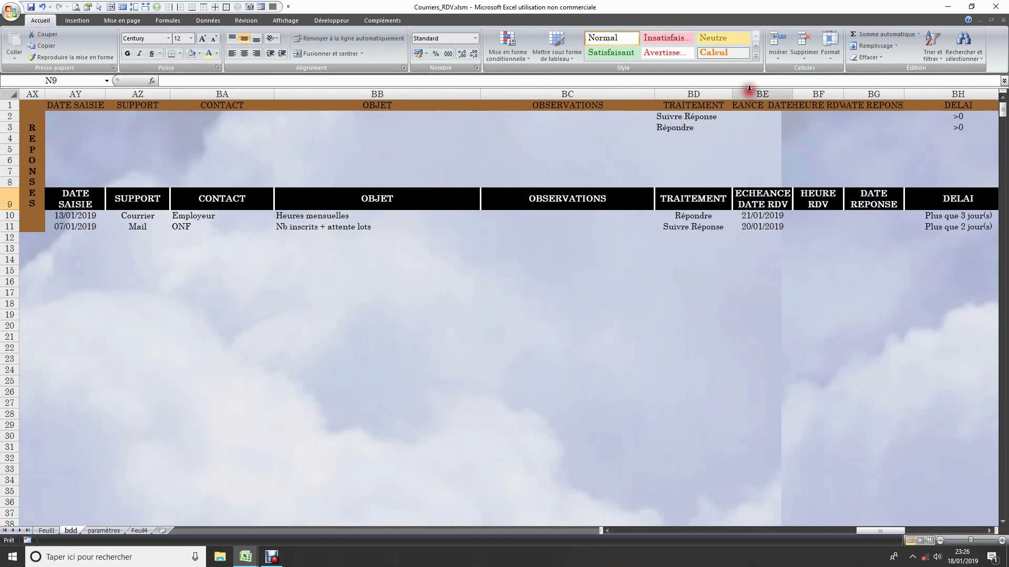
left_click(673, 116)
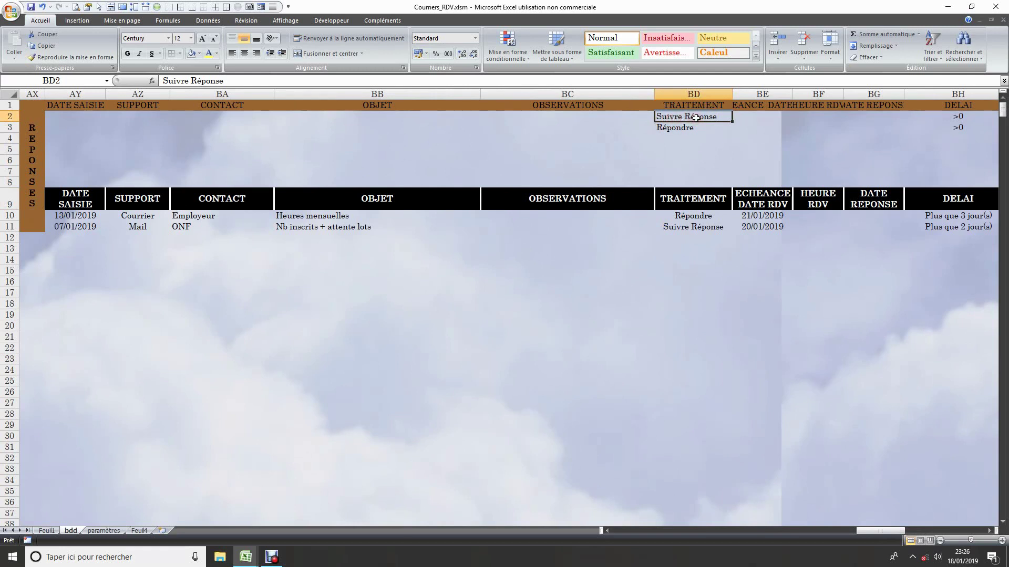
left_click(964, 118)
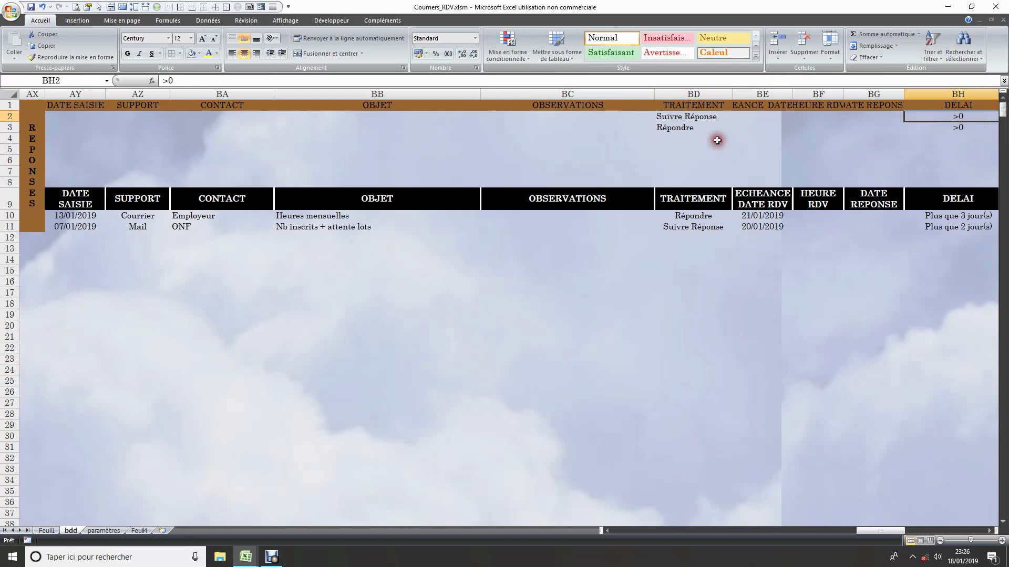
left_click(682, 129)
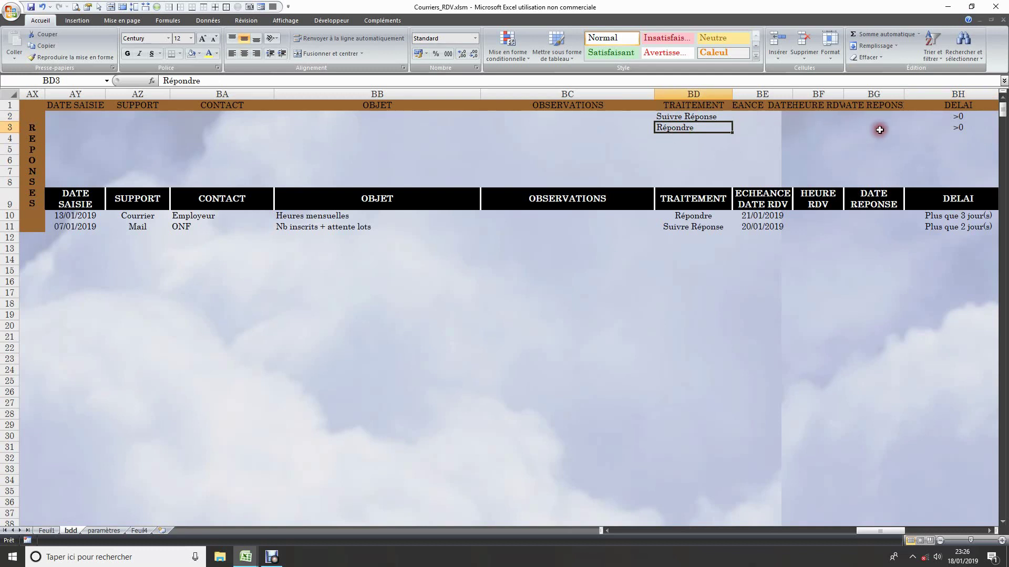
left_click(960, 127)
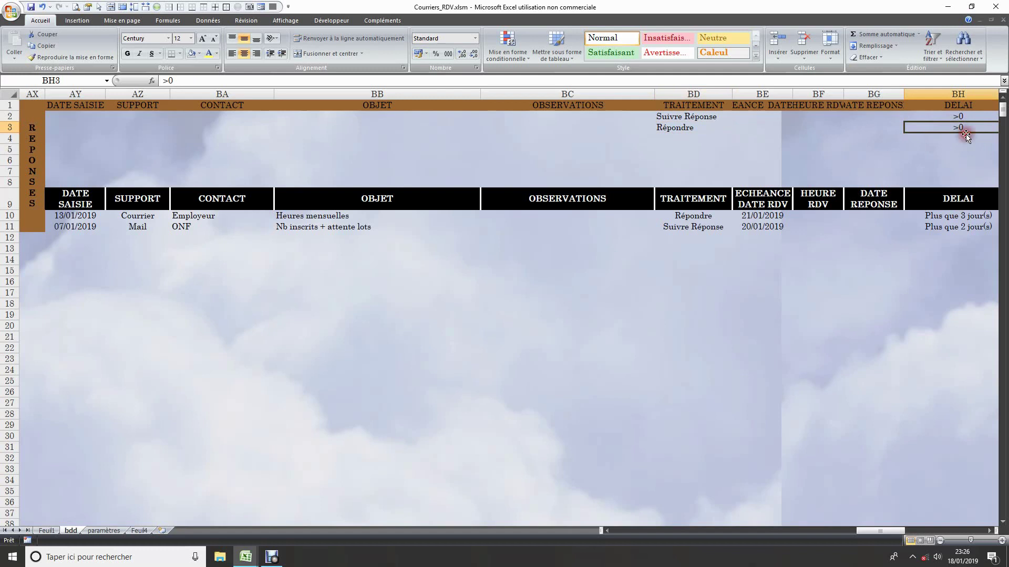
left_click(968, 128)
left_click(715, 119)
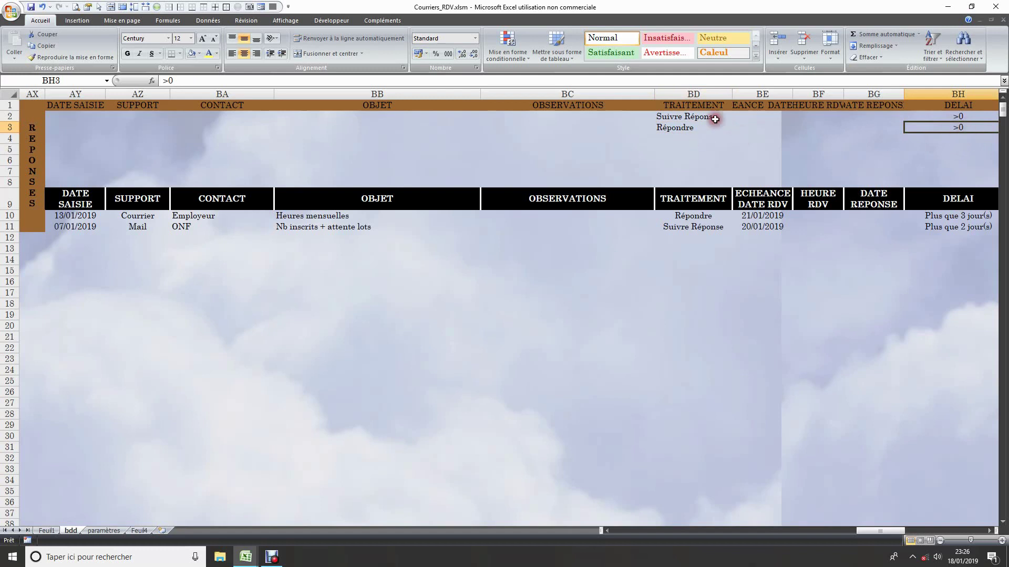
left_click(964, 128)
Examine the PREPARER / FAIRE extraction area's criteria and record, then return to the main table's TRAITEMENT column.
left_click_drag(883, 531, 956, 536)
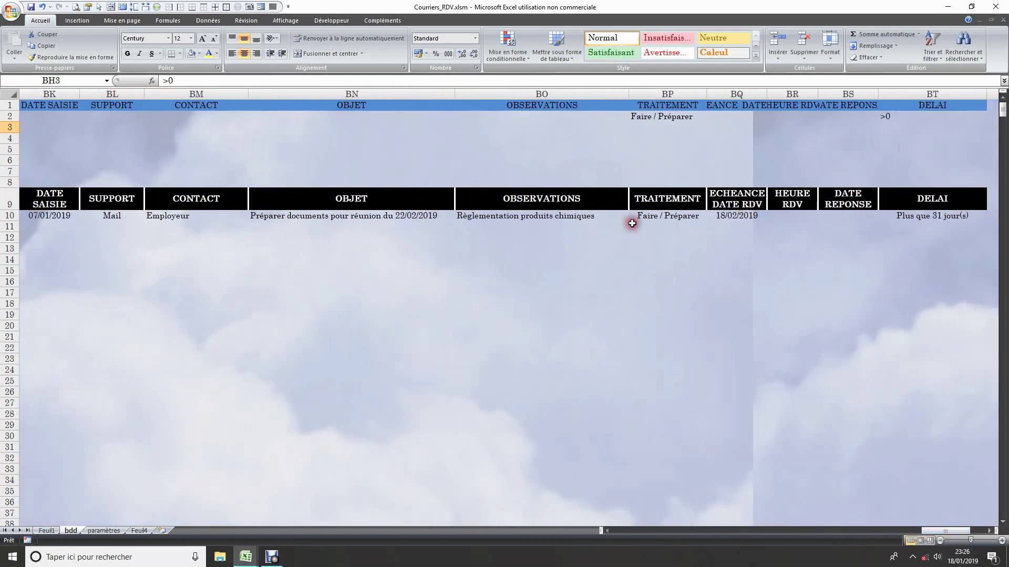
left_click(939, 224)
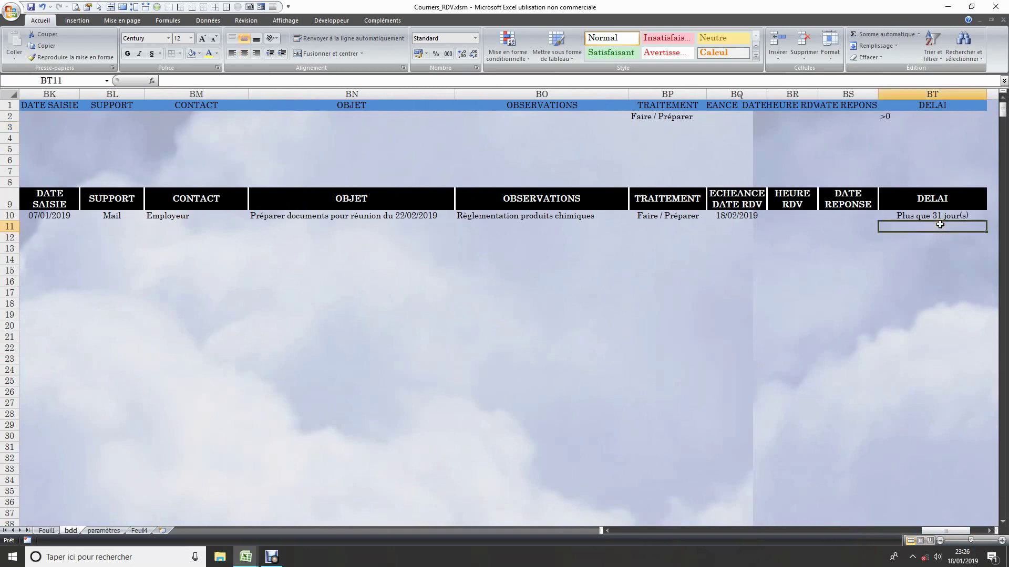
left_click_drag(934, 531, 466, 545)
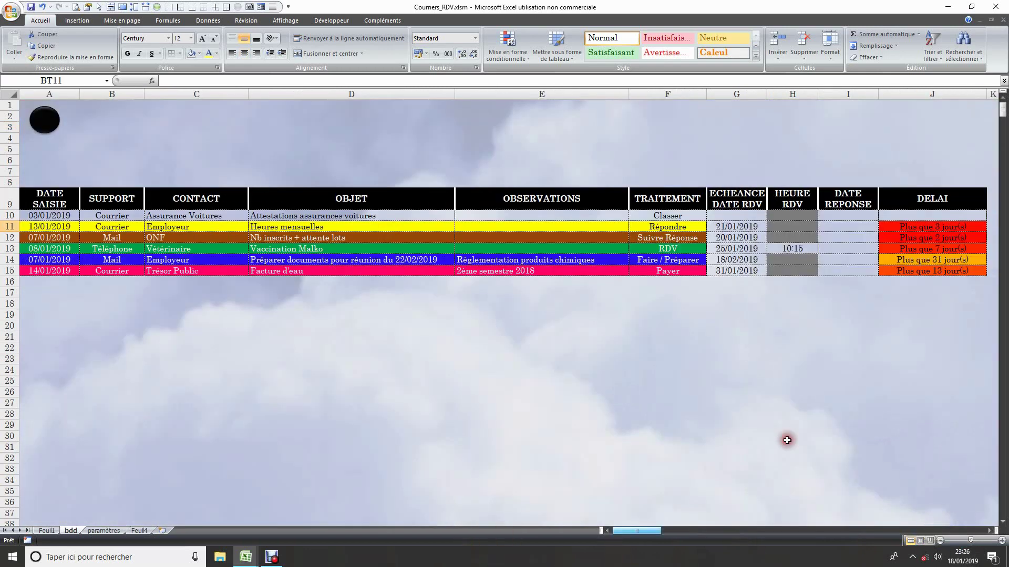
left_click(682, 263)
left_click(681, 334)
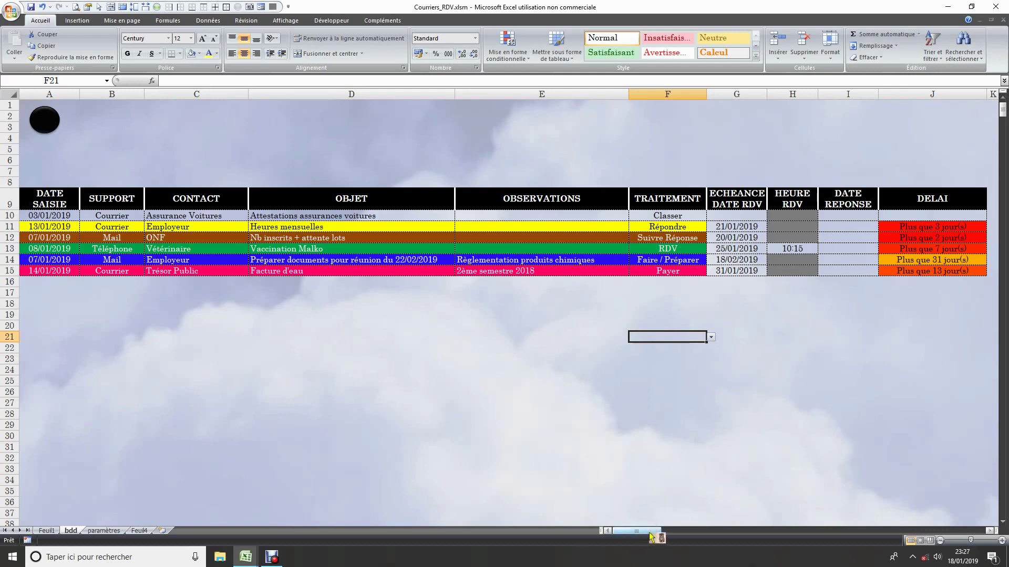
Review the RDV, Payer, REPONSES and PREPARER / FAIRE extraction areas in turn, then return to the RDV area.
left_click_drag(651, 532, 767, 532)
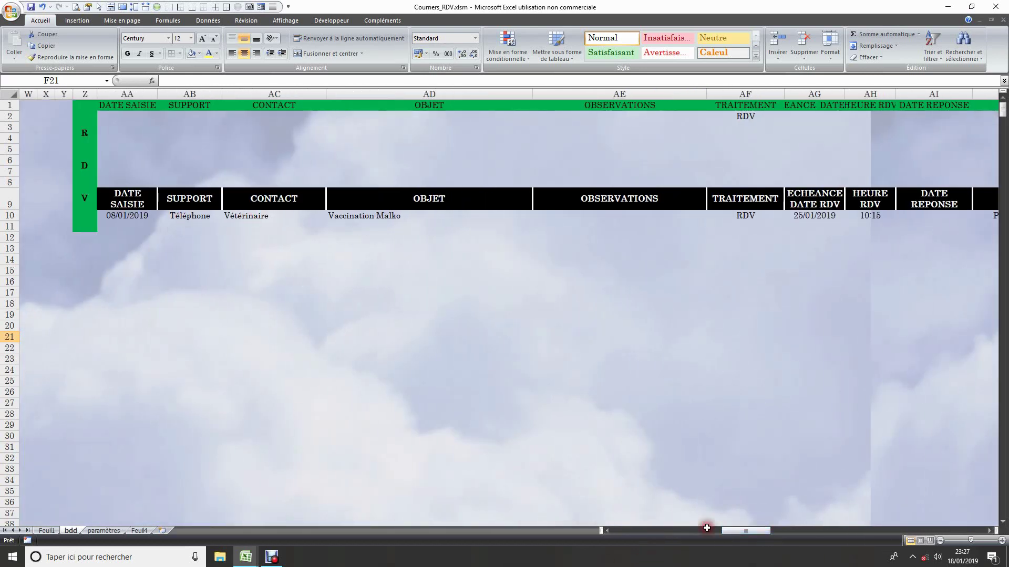
left_click_drag(744, 531, 843, 536)
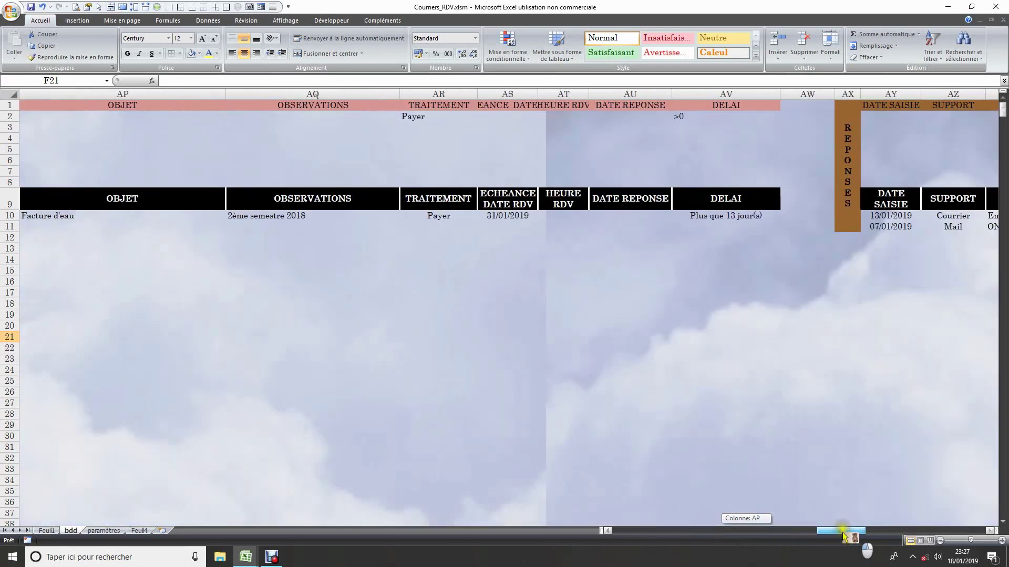
left_click_drag(843, 536, 920, 534)
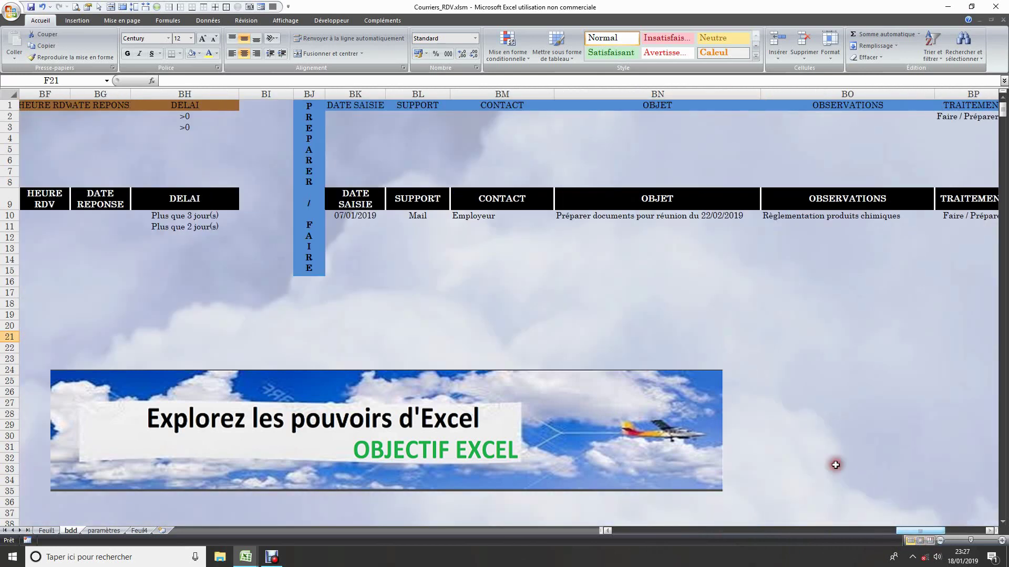
left_click_drag(916, 531, 754, 532)
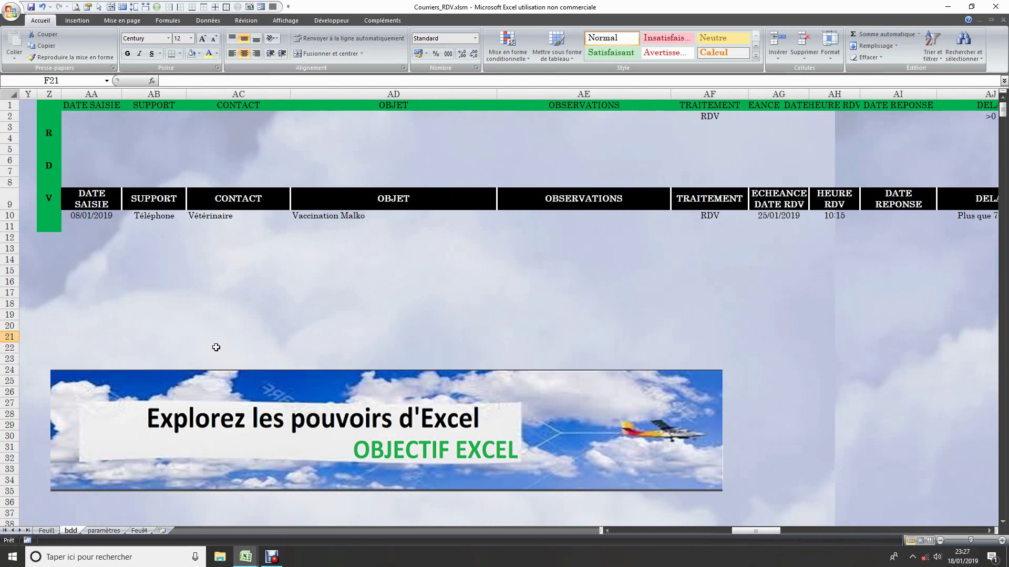